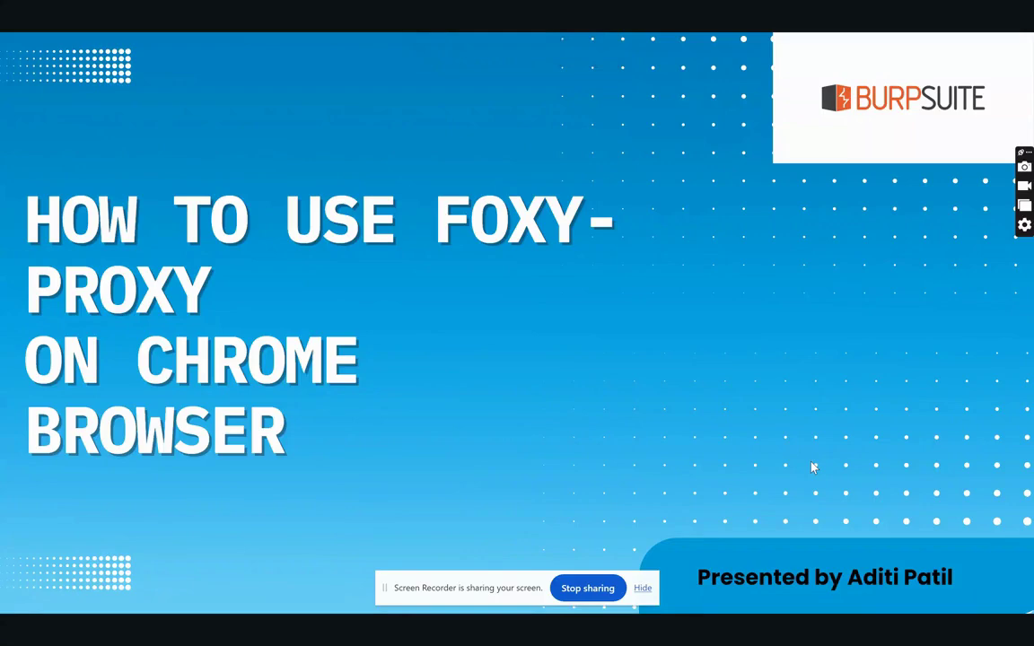
Step: Exit the full-screen slideshow title slide to get back to Chrome's Google new tab
mouse_move(579, 24)
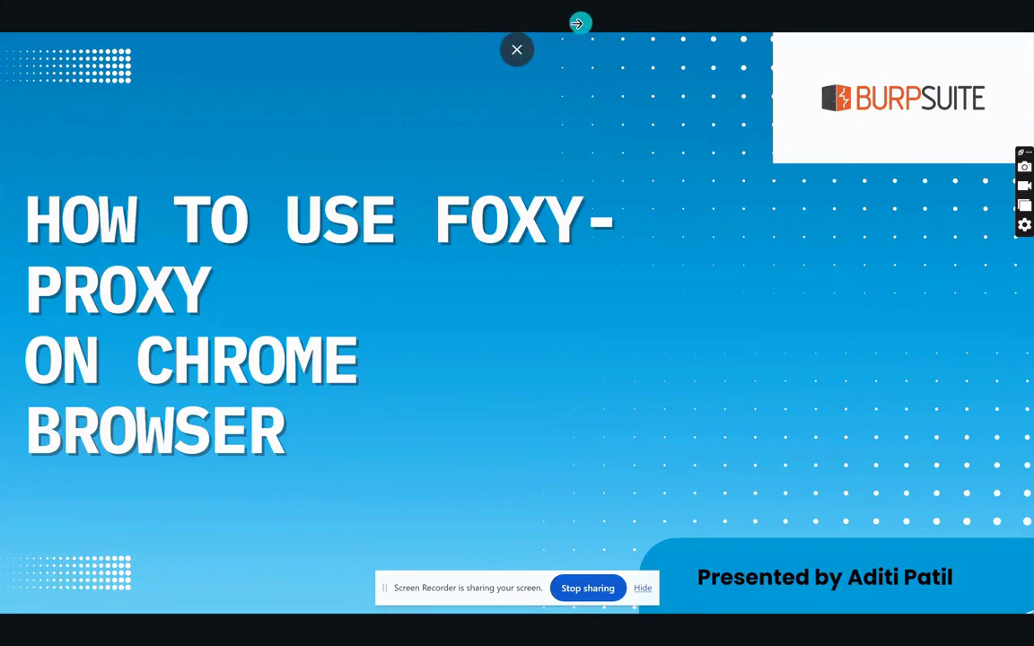
click(517, 50)
Step: Close the FoxyProxy store tab and go to the System page of Chrome's settings
click(673, 14)
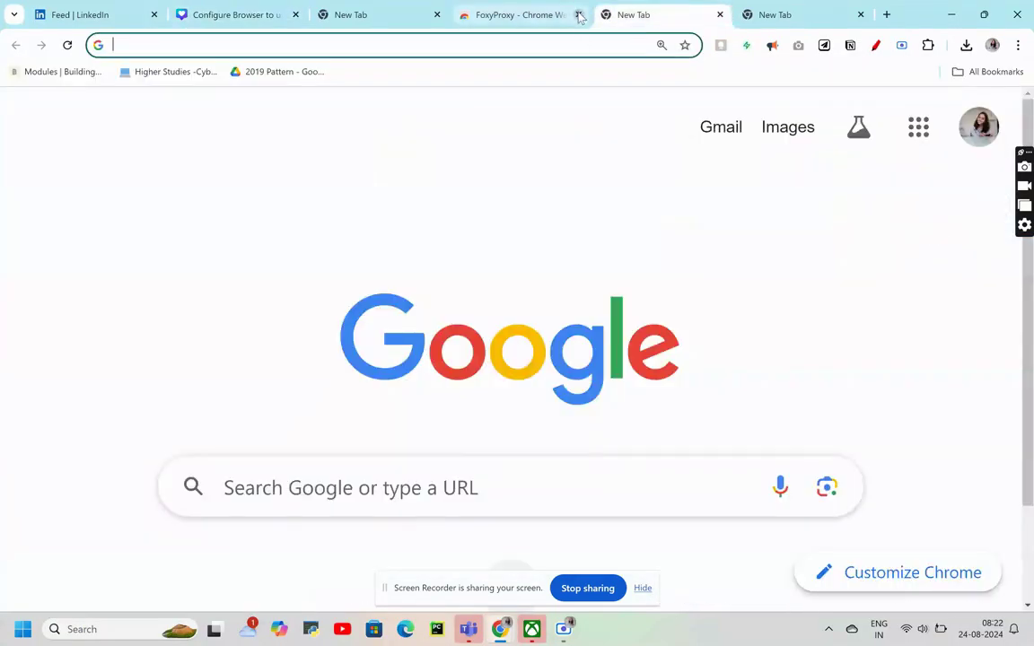
middle_click(520, 15)
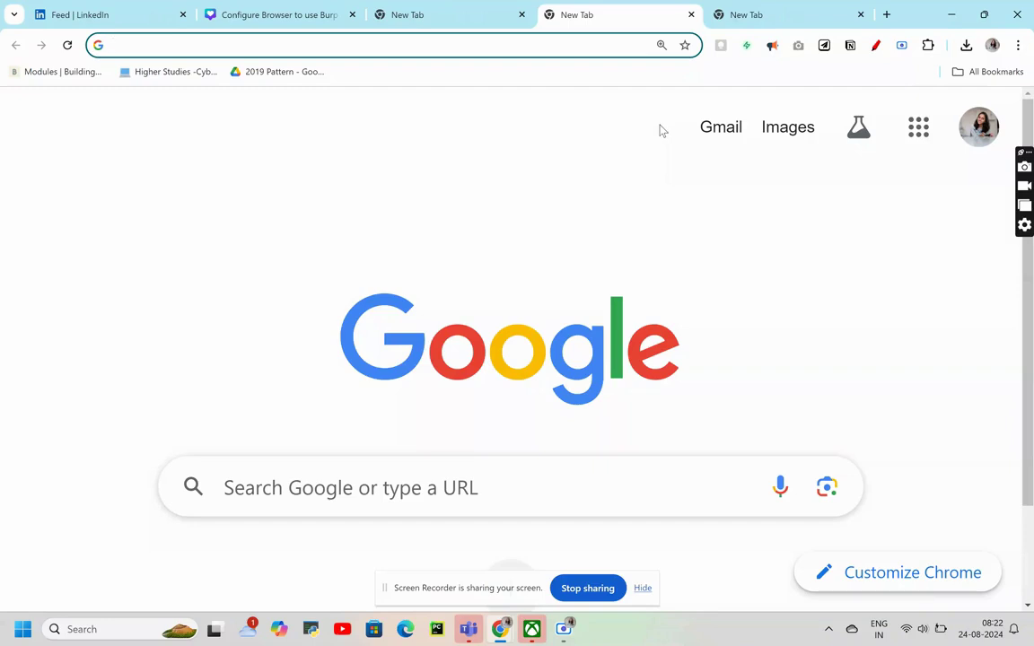
click(1017, 44)
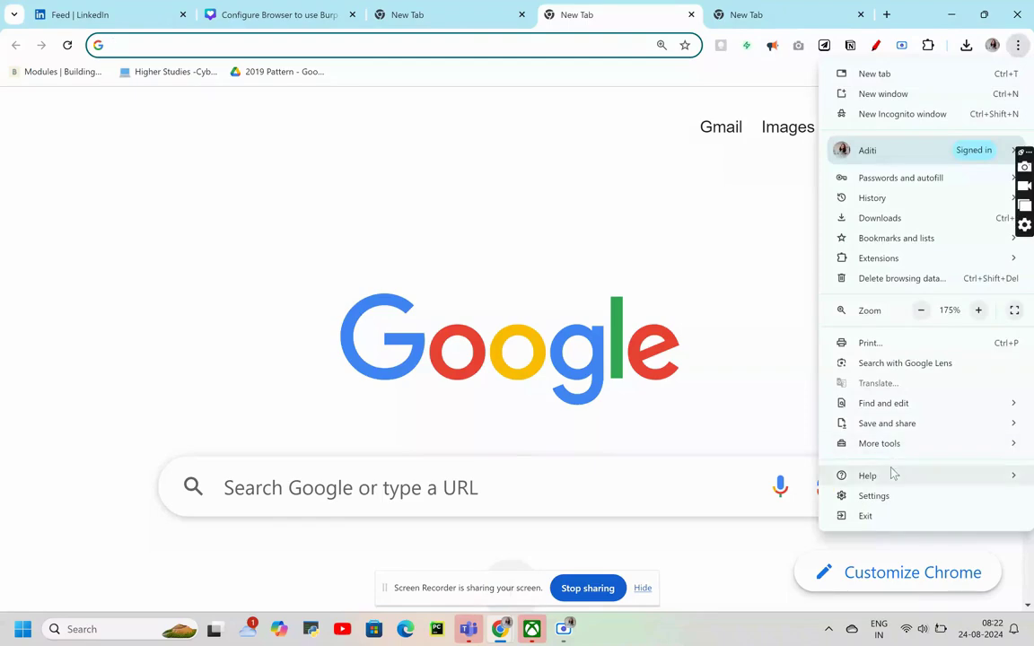
click(888, 495)
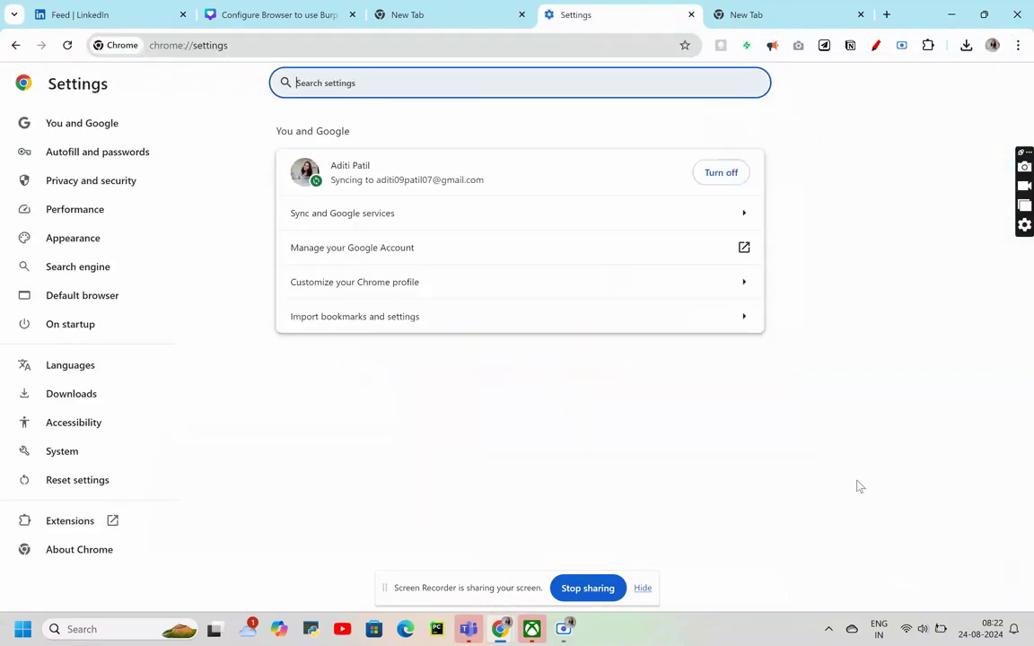
click(49, 451)
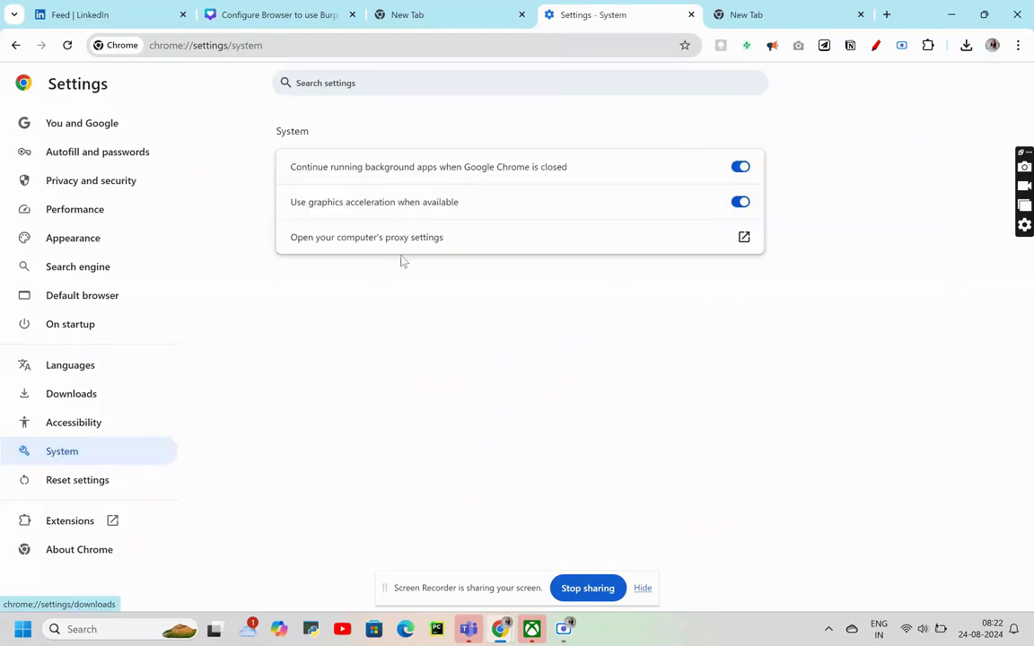
click(438, 250)
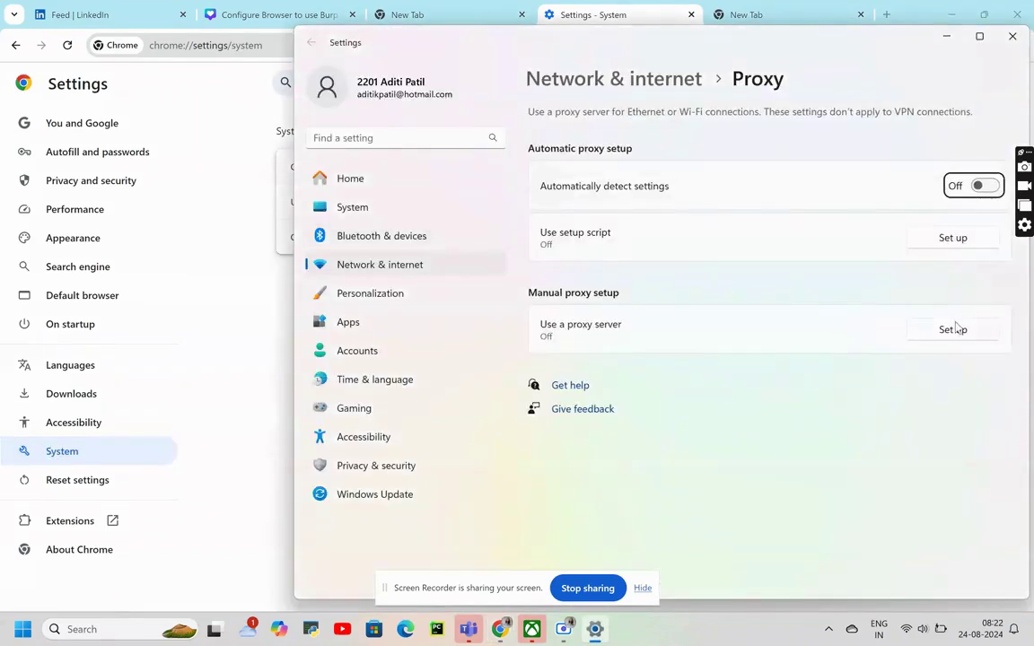
click(953, 330)
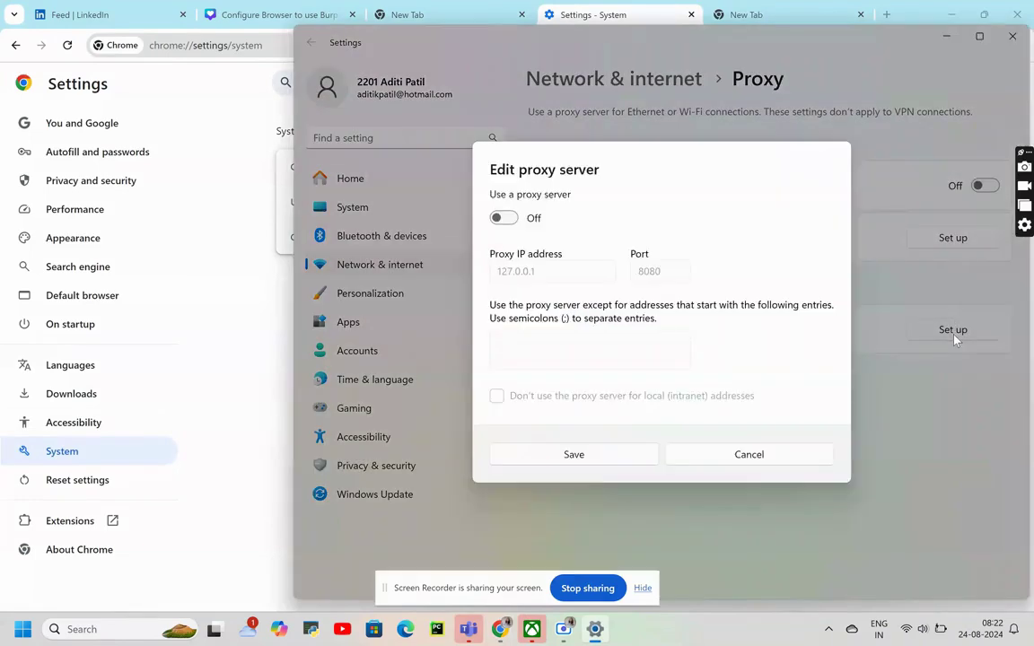
click(504, 219)
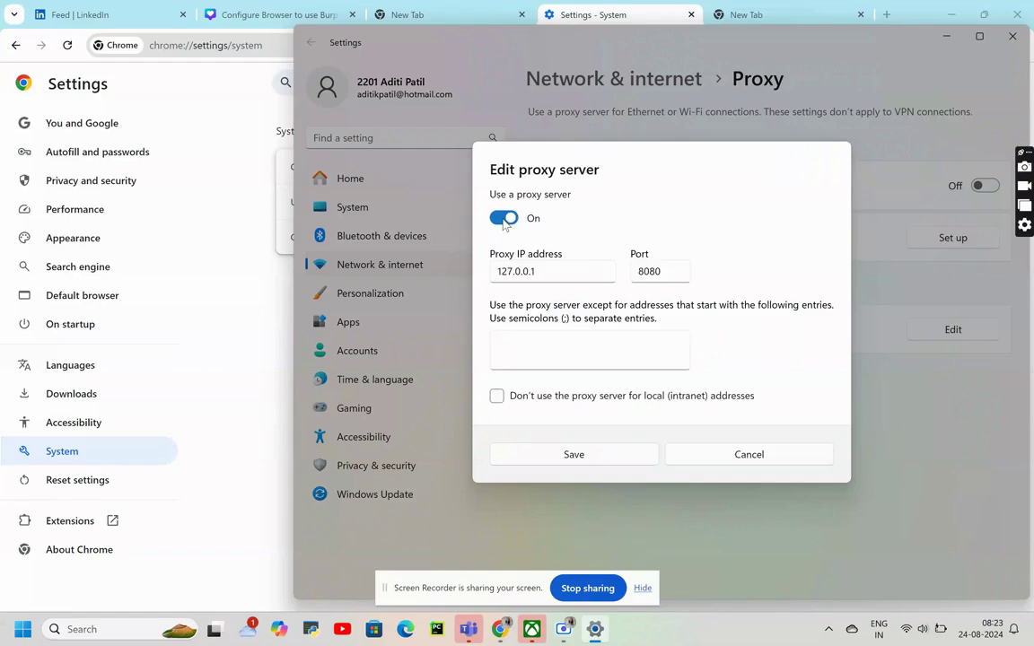
click(542, 454)
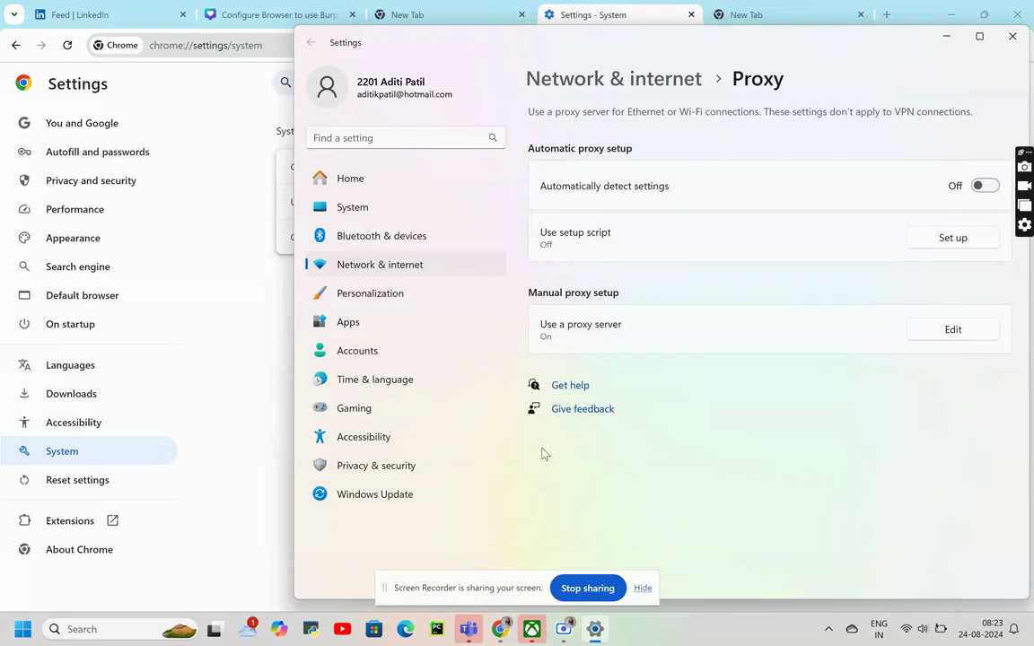
click(987, 330)
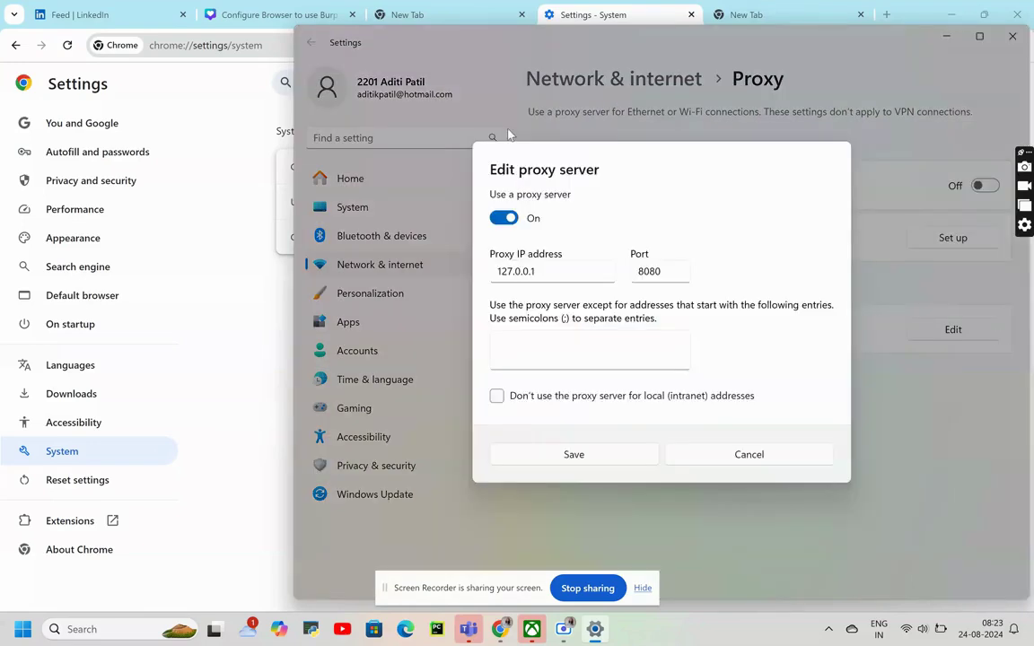
click(503, 218)
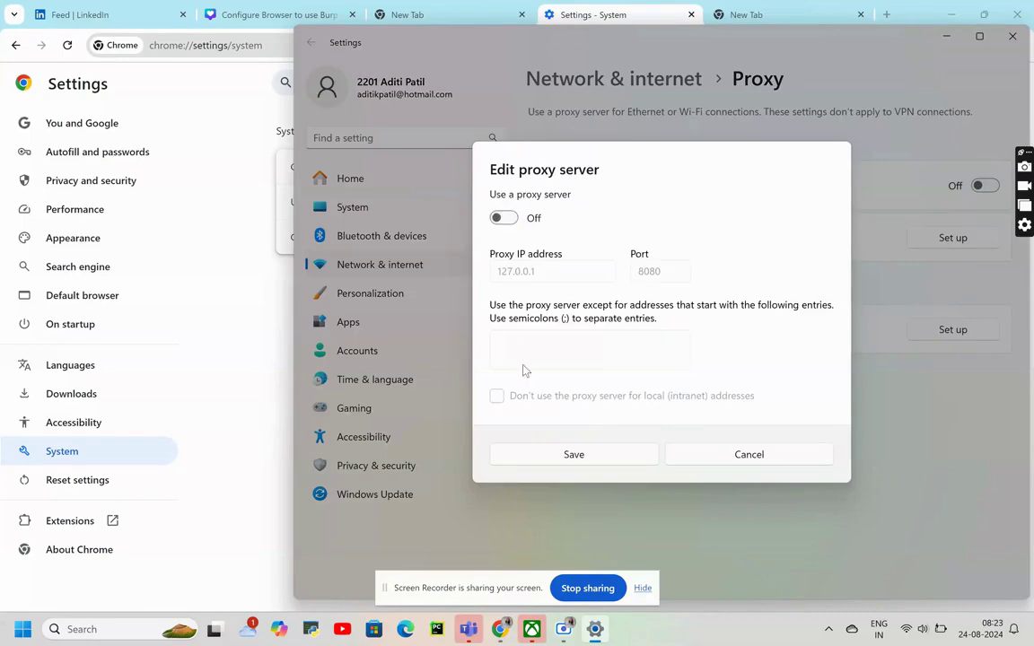
click(548, 453)
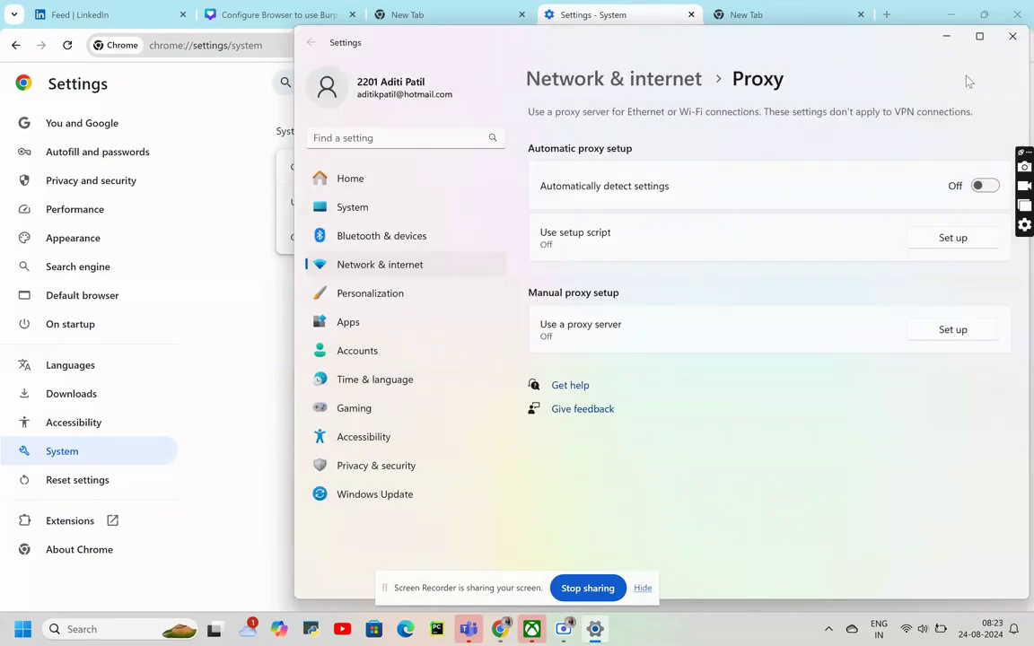
Step: Close the Settings tab and search Google for 'foxyproxy for chrome' from the address bar
click(1009, 47)
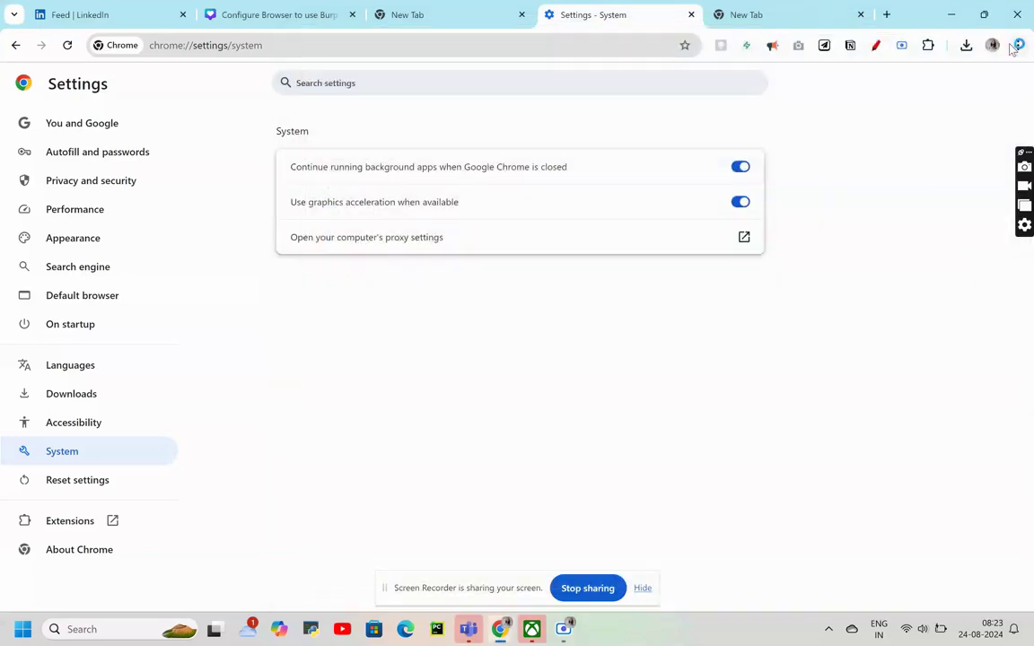
click(805, 13)
click(642, 11)
click(690, 15)
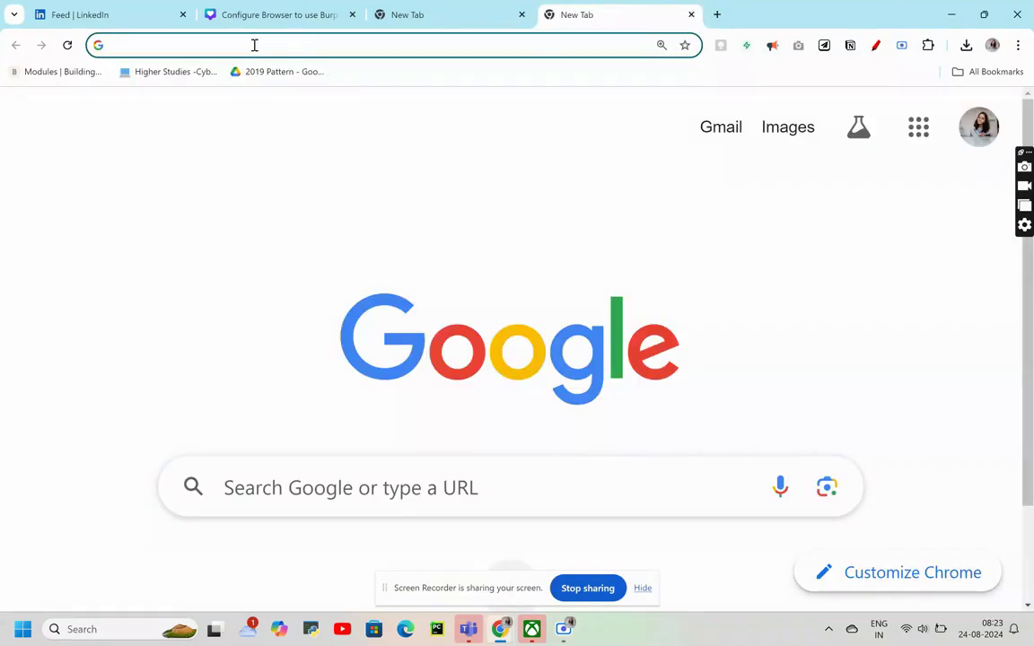
text(fo)
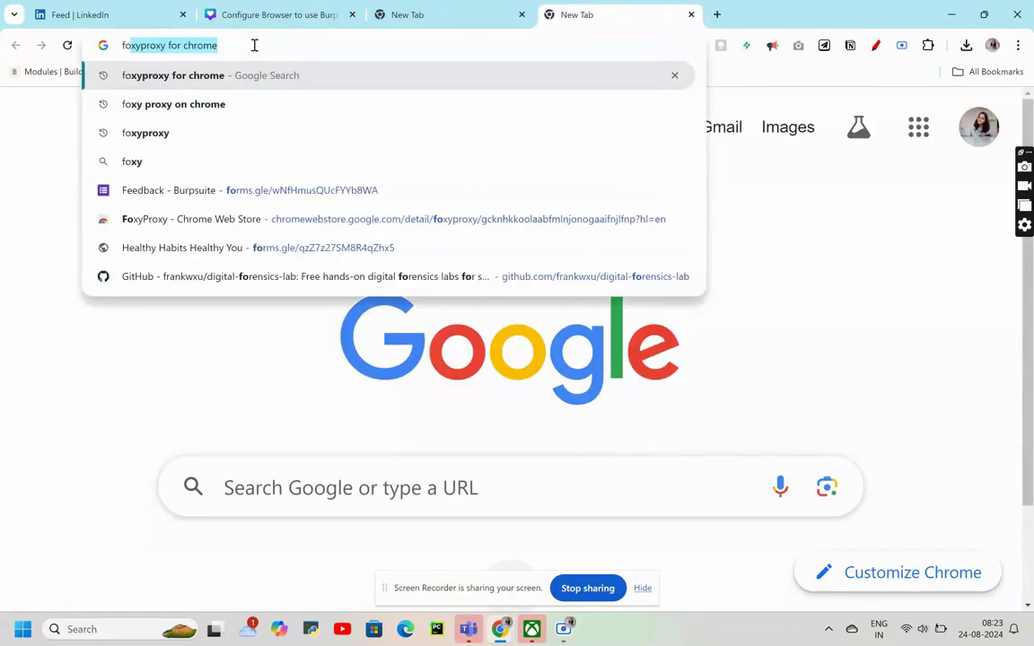
text(xy)
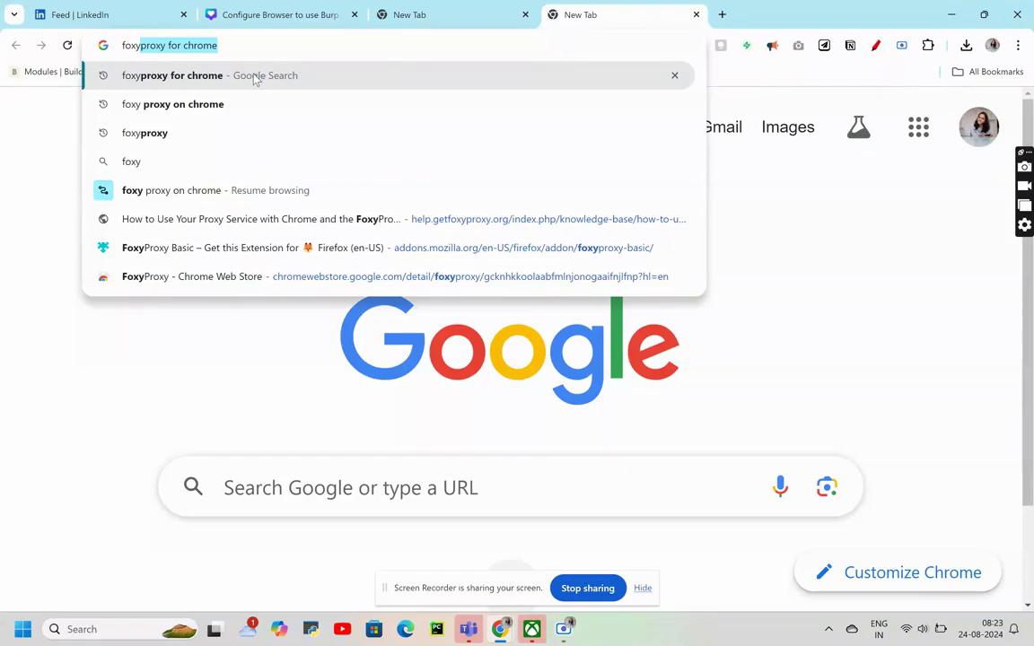
click(258, 79)
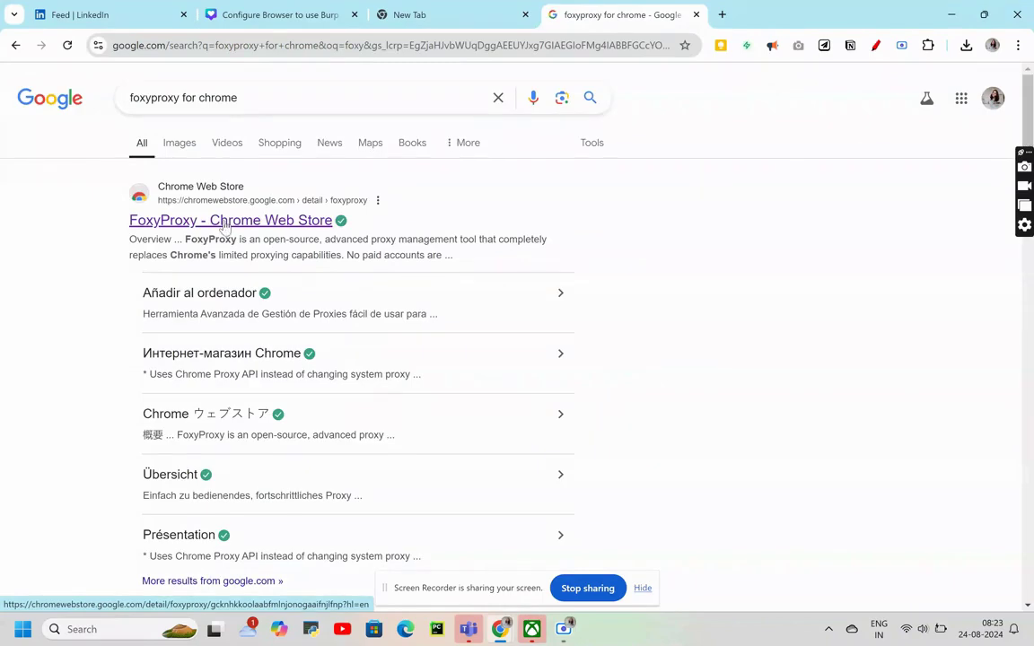
Step: Install the FoxyProxy extension from its Chrome Web Store page
click(224, 228)
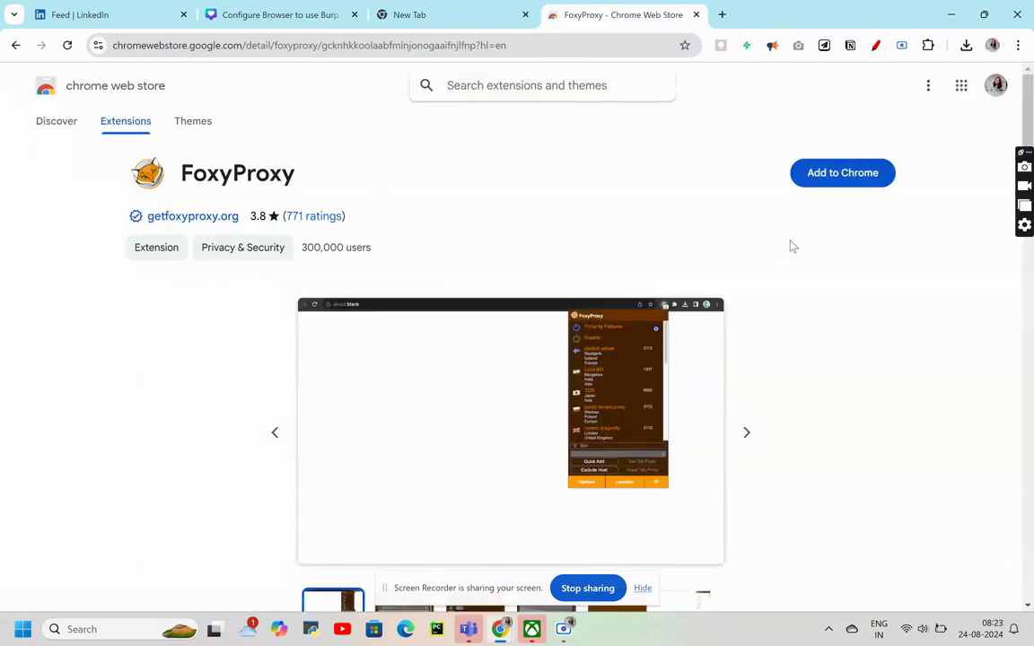
click(842, 179)
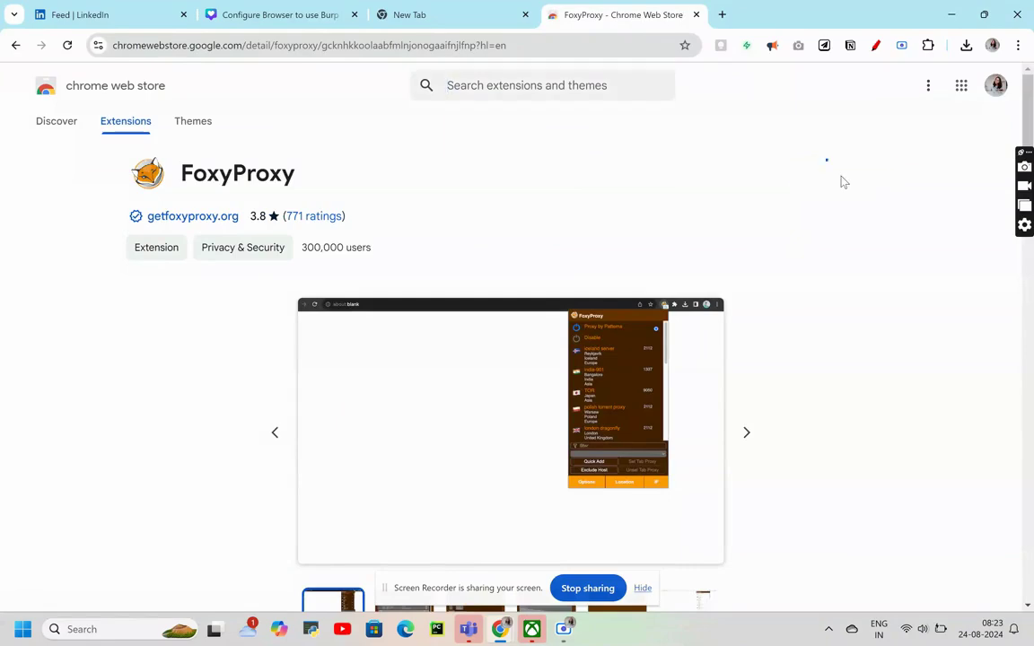
click(546, 219)
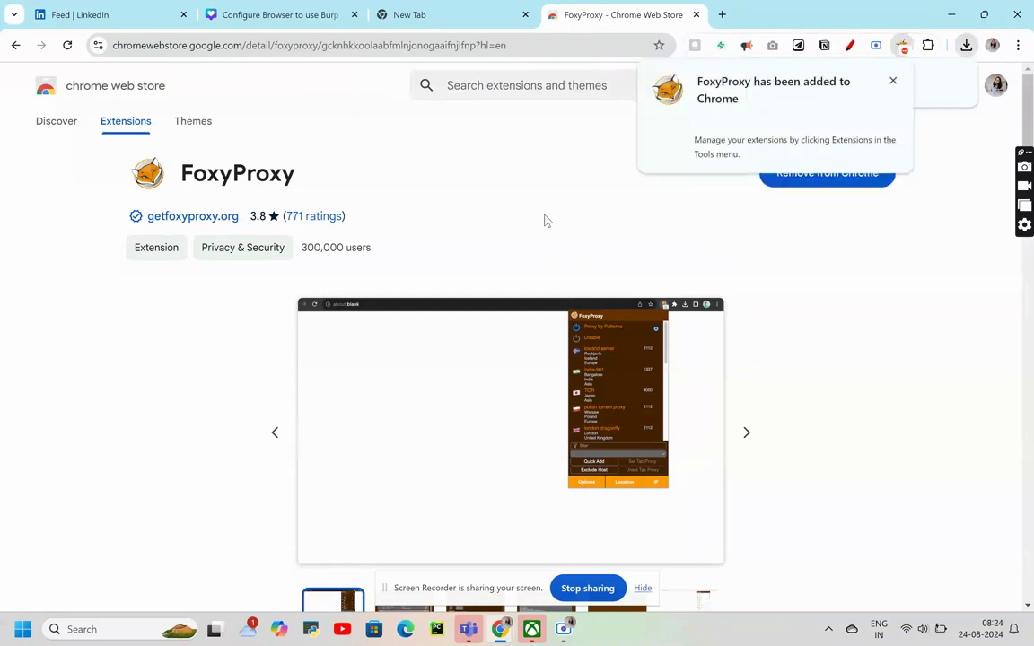
Step: Pin FoxyProxy to the Chrome toolbar from the Extensions menu
click(892, 82)
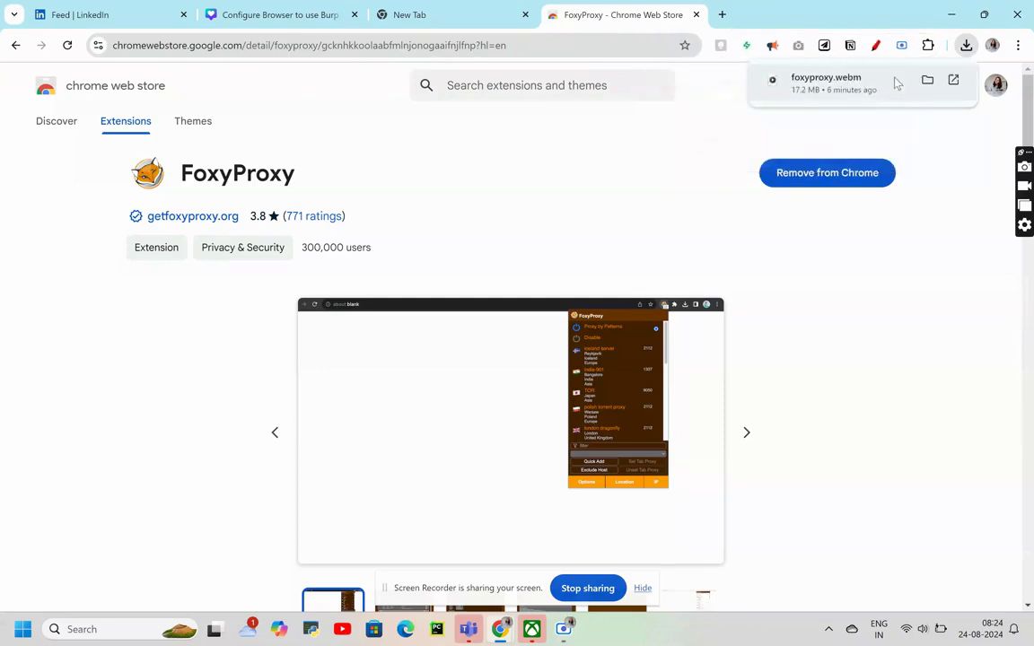
click(929, 45)
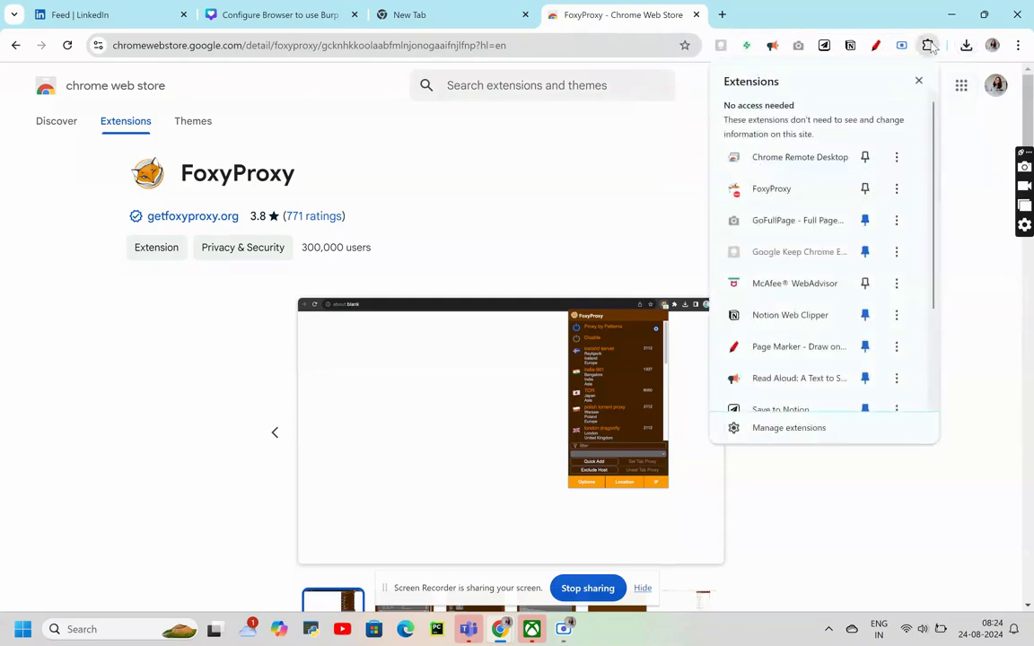
click(865, 190)
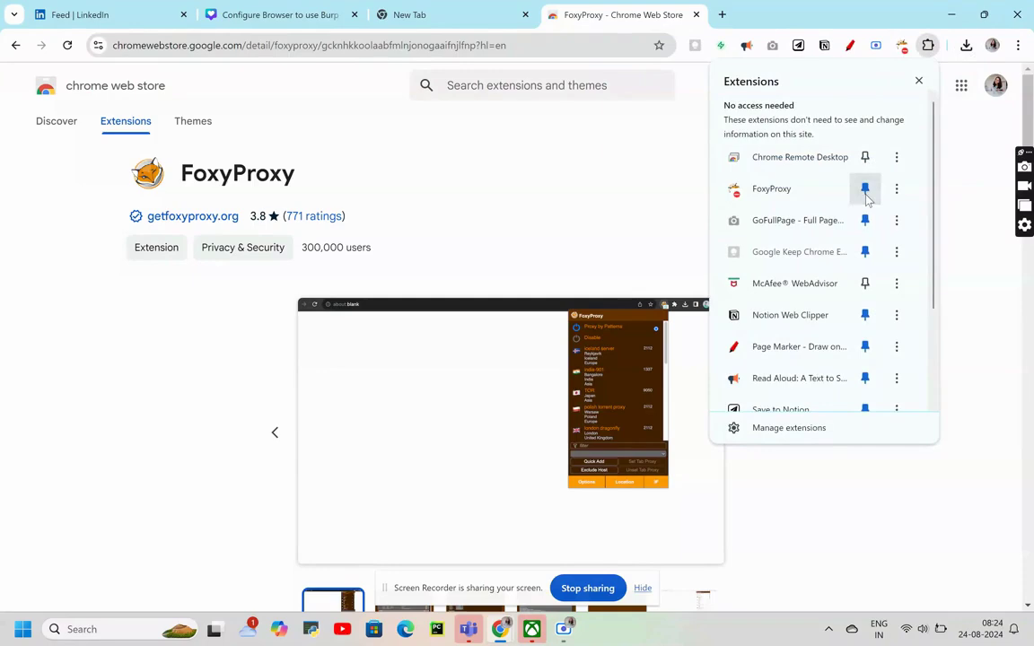
Step: Open FoxyProxy's Options page on the Proxies tab
click(902, 46)
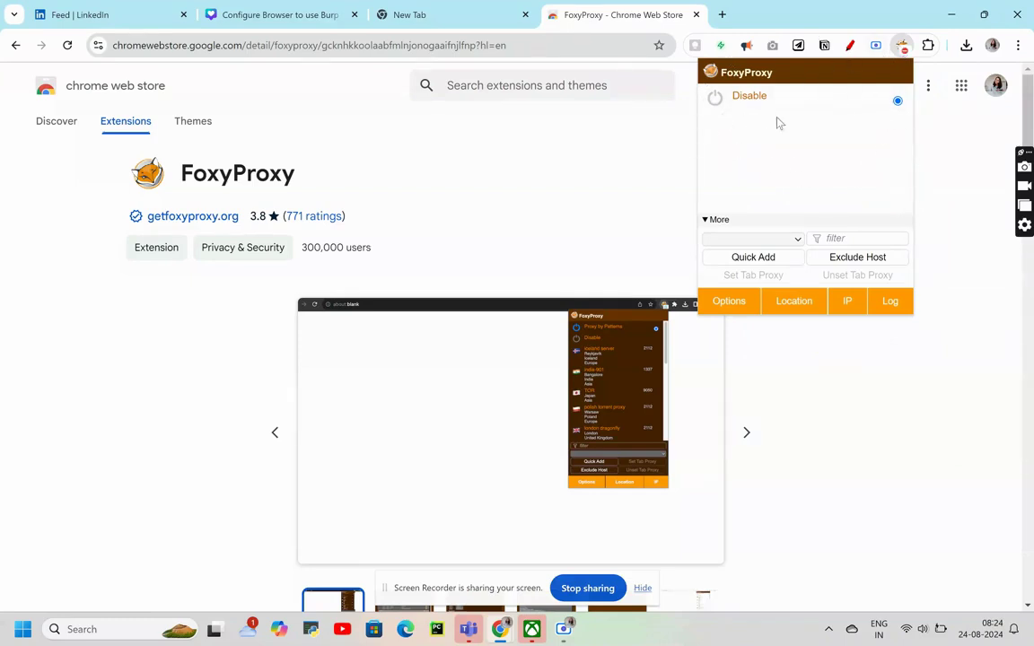
click(738, 301)
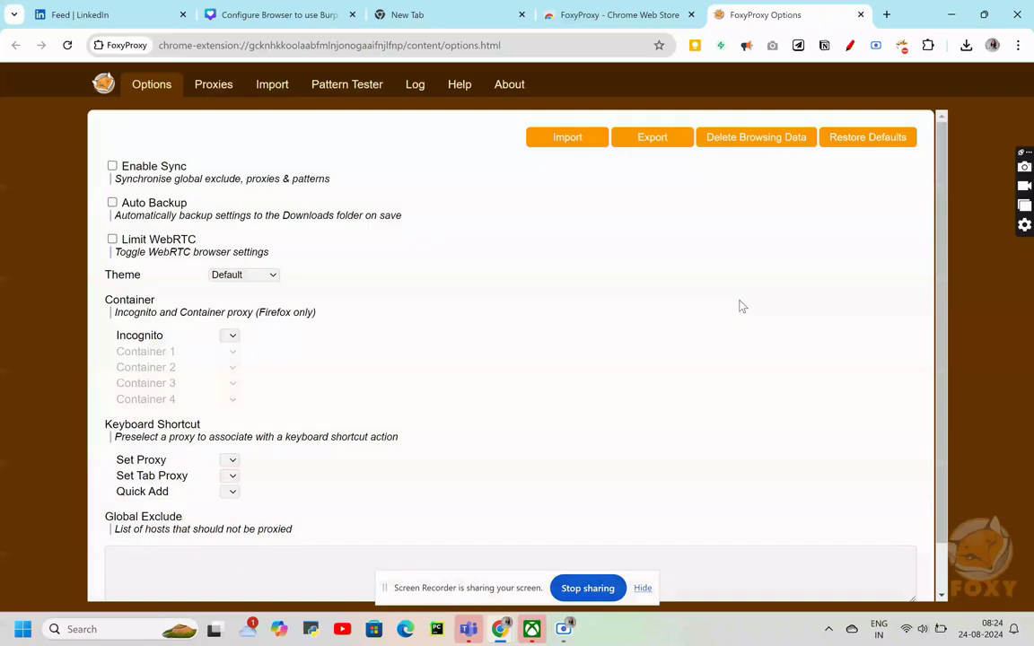
click(213, 90)
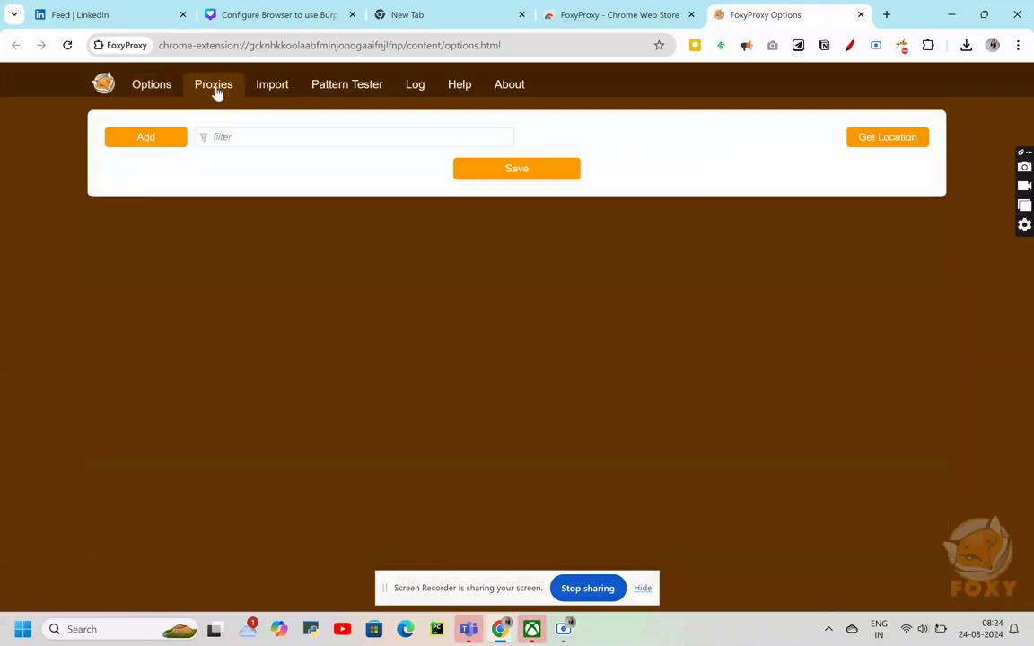
Step: Add a new proxy entry titled 'BurpSuite'
click(168, 139)
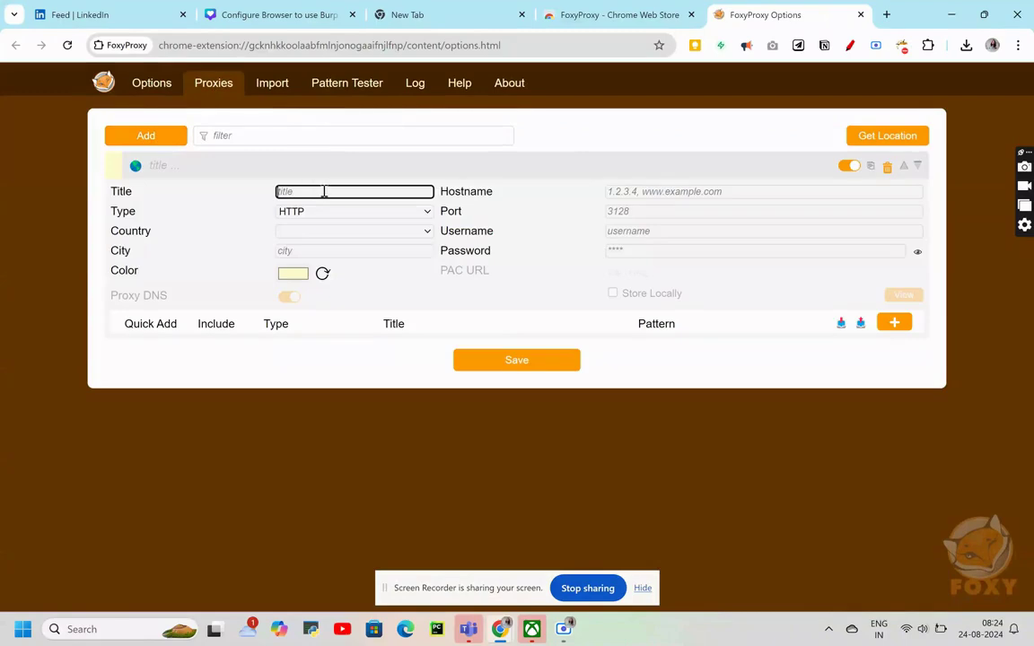
key(Caps_Lock)
text(B)
key(Caps_Lock)
text(urp)
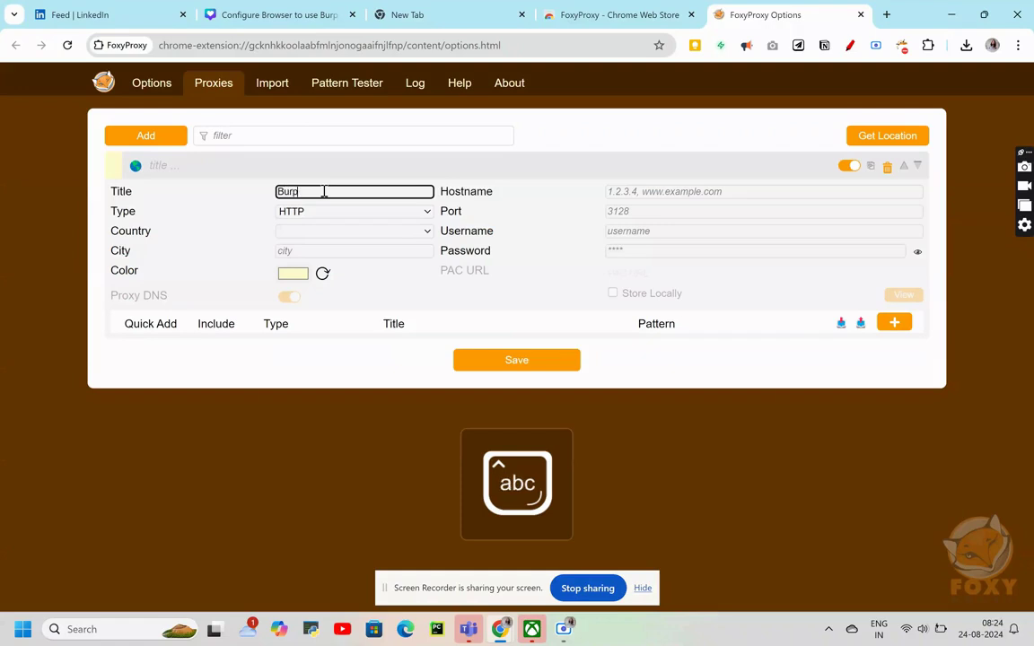
key(Tab)
key(Caps_Lock)
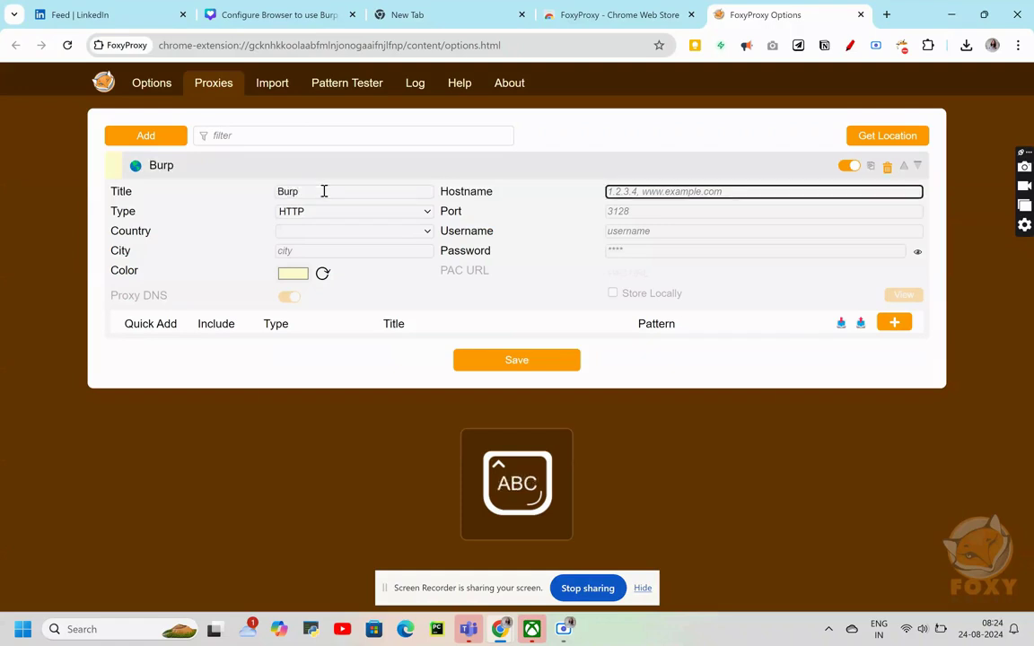
text(S)
key(Caps_Lock)
key(BackSpace)
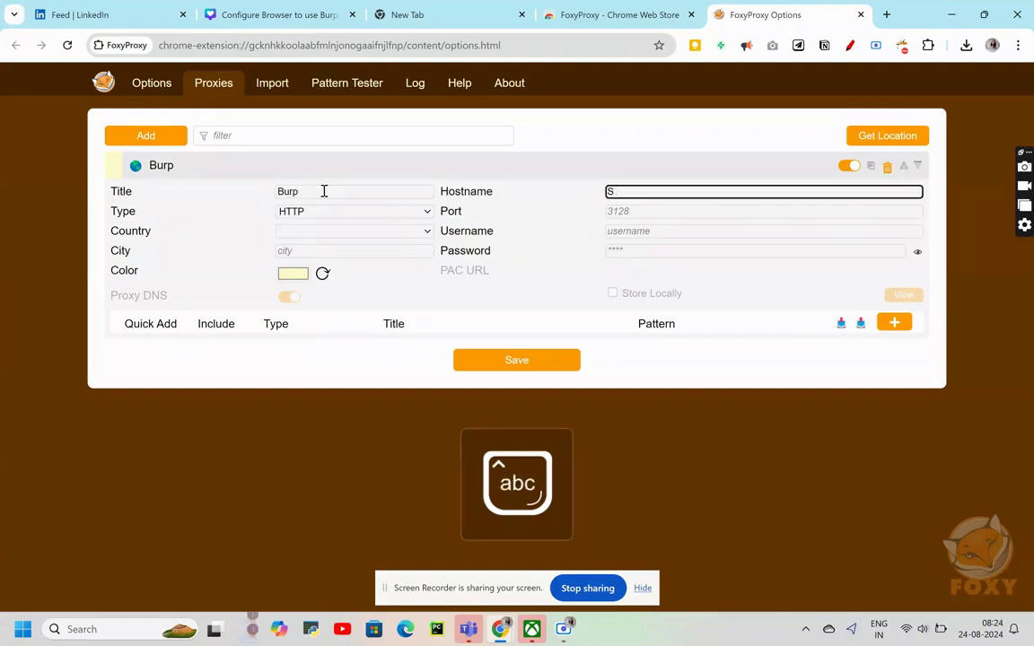
click(324, 191)
key(Caps_Lock)
text(S)
key(Caps_Lock)
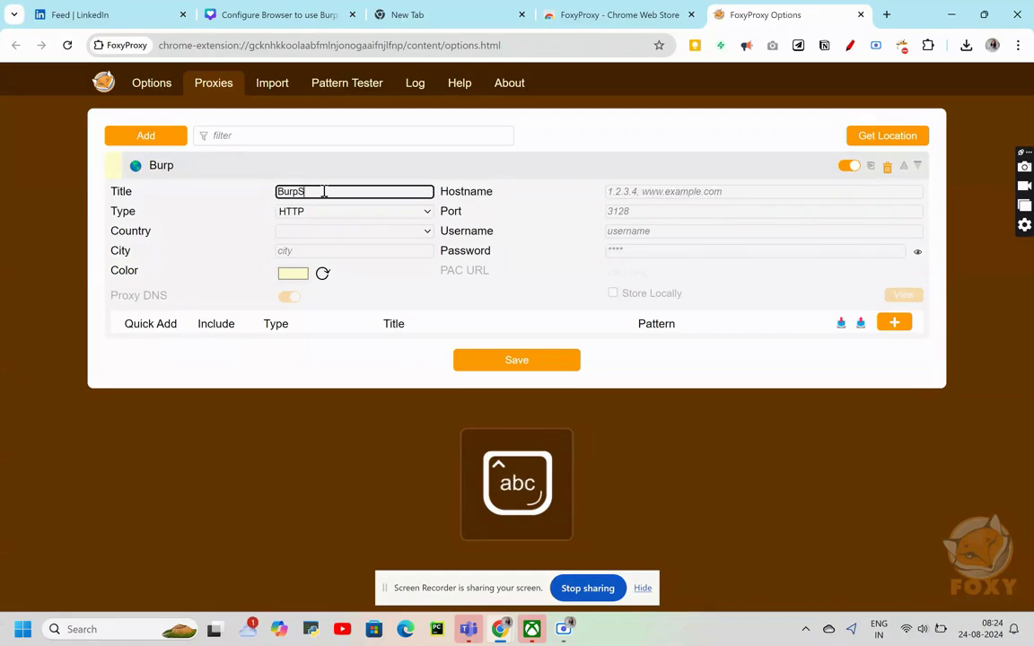
text(uite)
Step: Set the proxy hostname to 127.0.0.1 and port to 8080, then save
click(610, 190)
text(12)
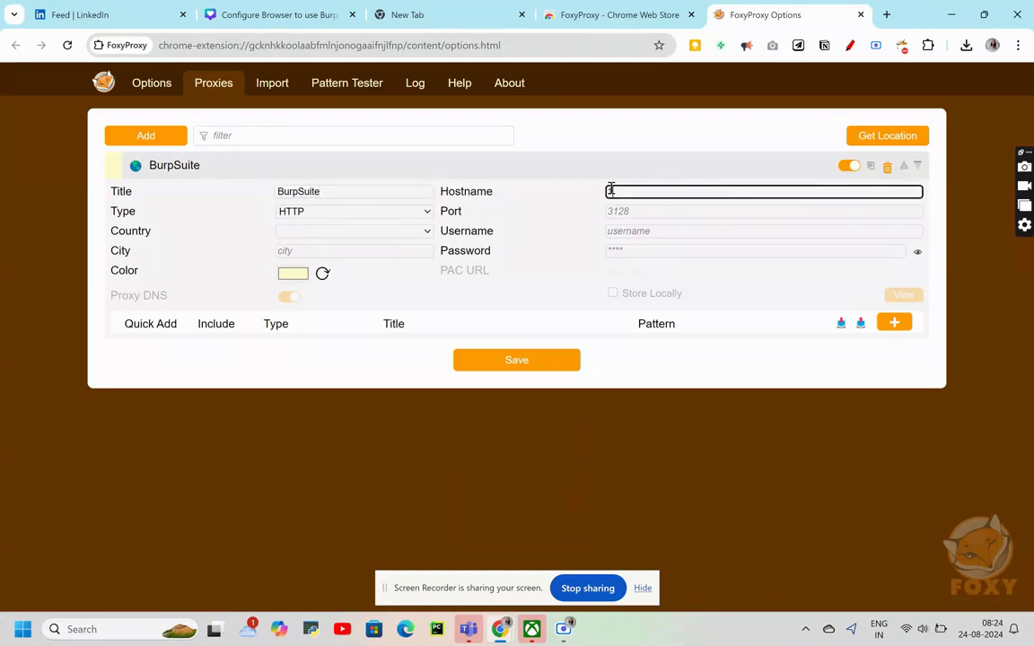
text(7.0.0.1)
click(619, 211)
text(8080)
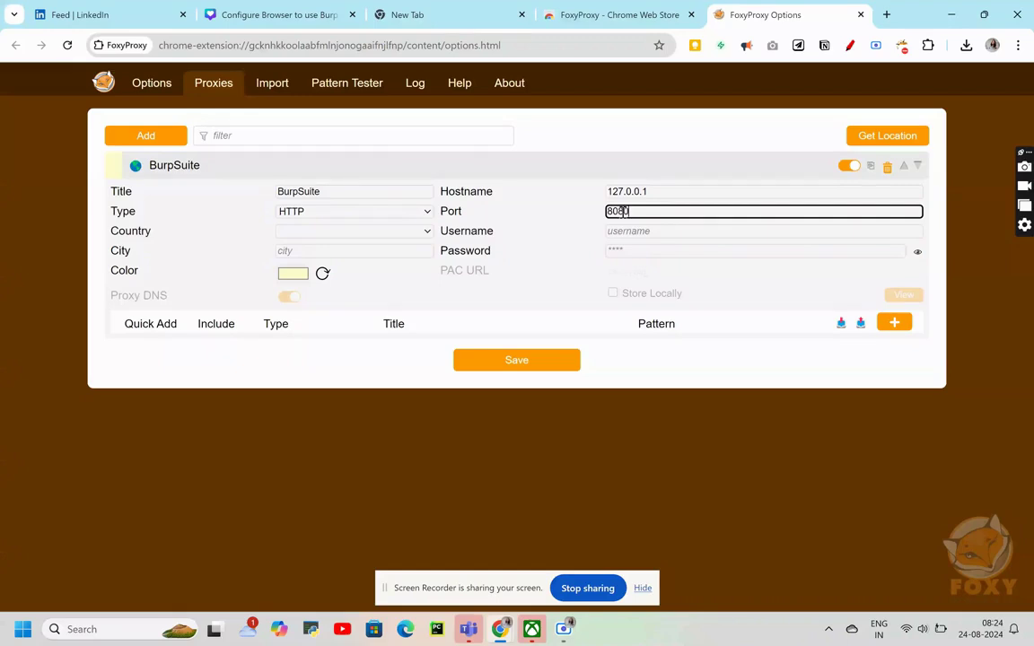
click(505, 360)
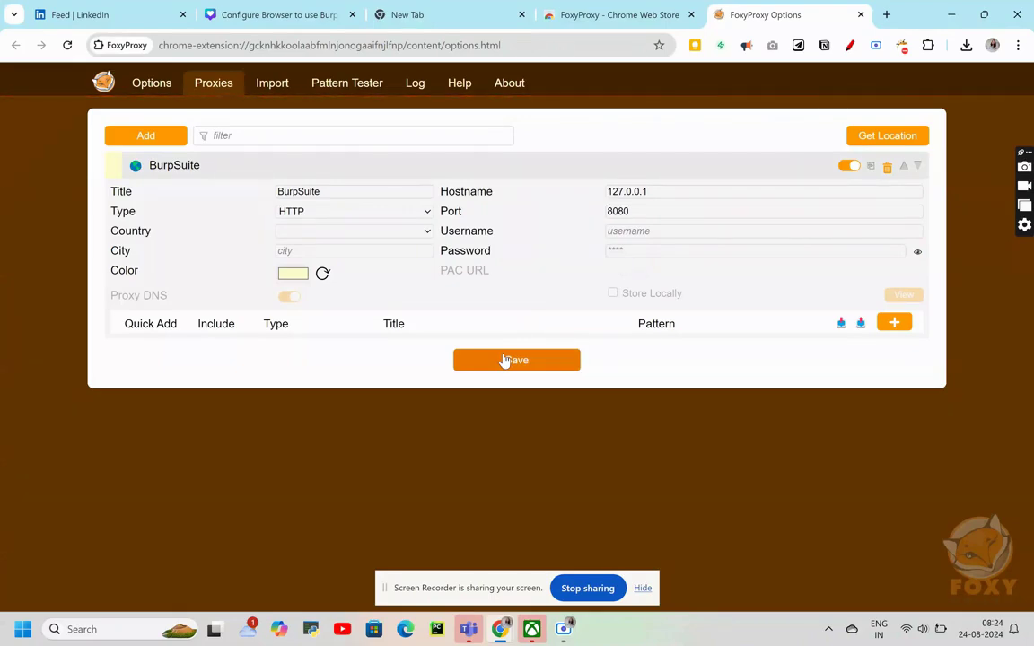
Step: Switch FoxyProxy from Disable to the BurpSuite proxy, then bring up the Windows Start menu
click(903, 46)
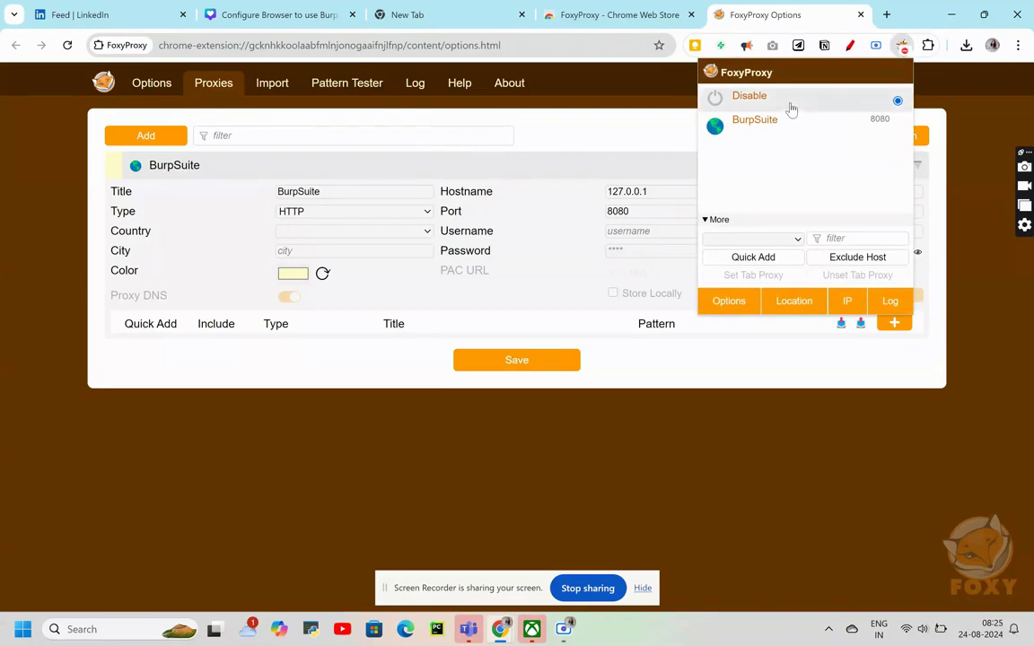
click(884, 131)
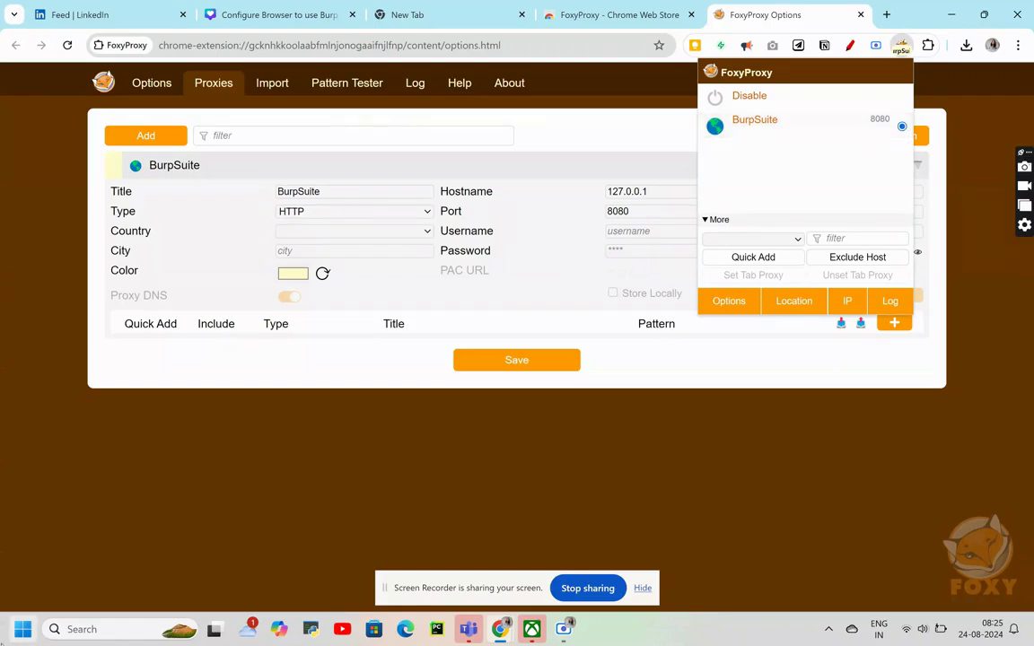
click(4, 642)
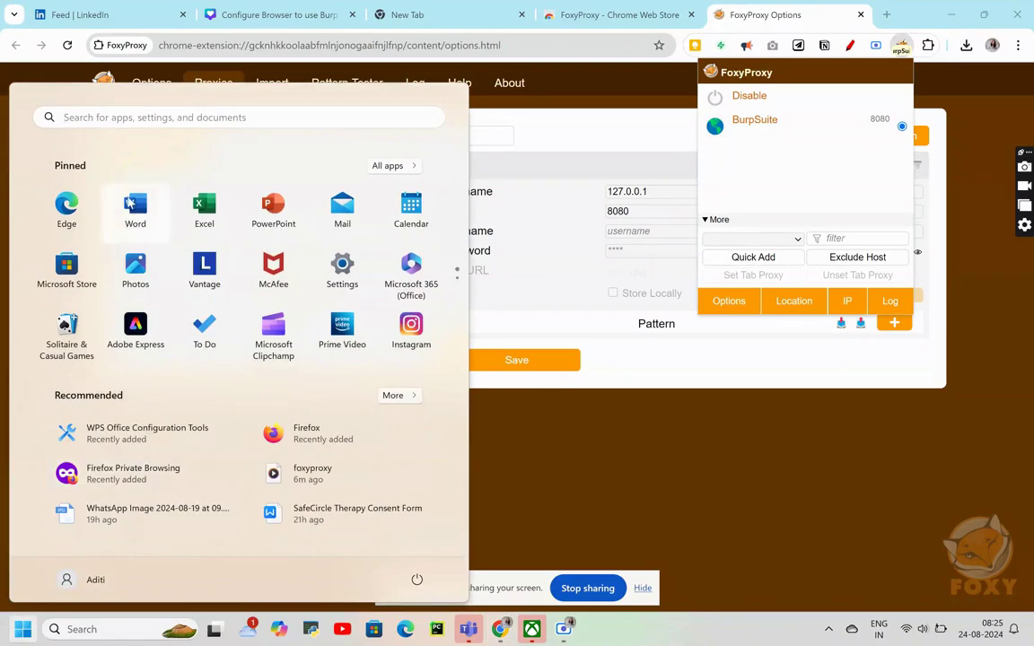
Step: Launch Burp Suite Community Edition with a temporary project and Burp's default settings
click(160, 115)
text(bur)
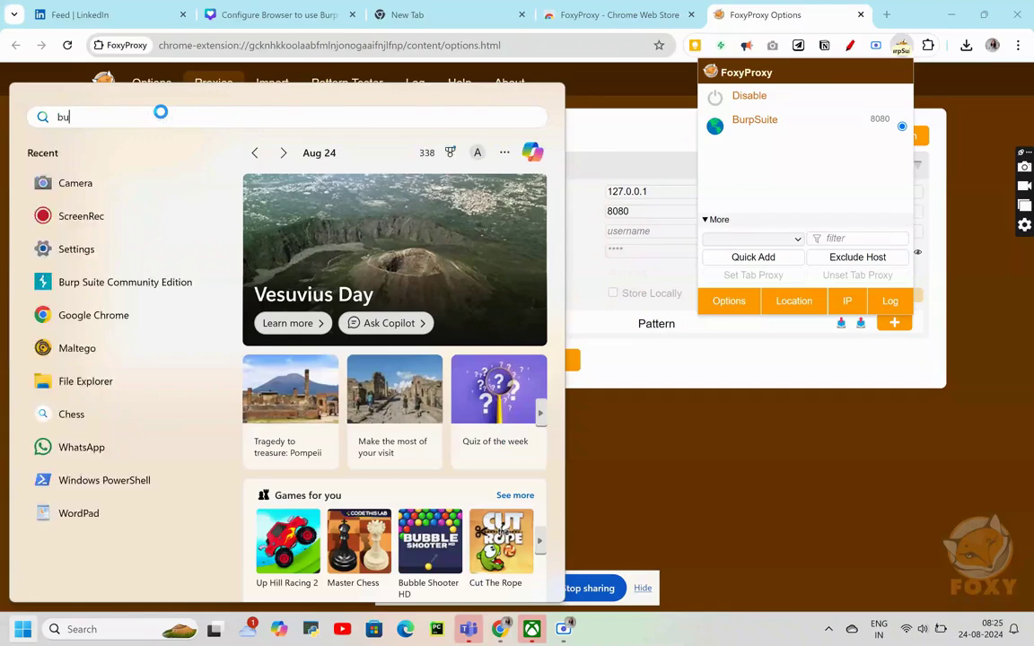
click(149, 231)
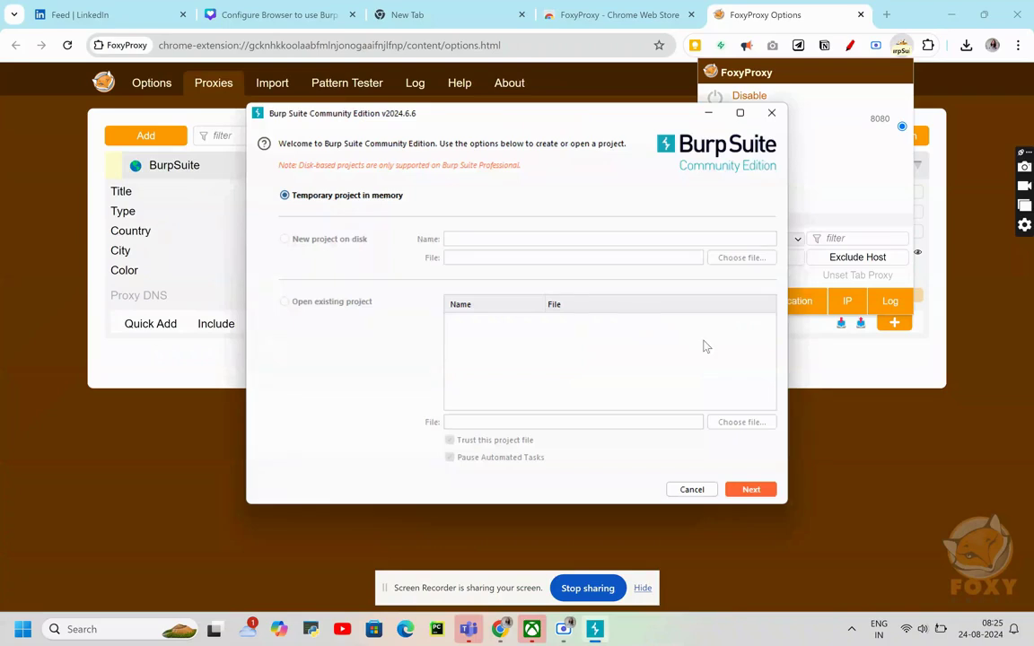
click(733, 489)
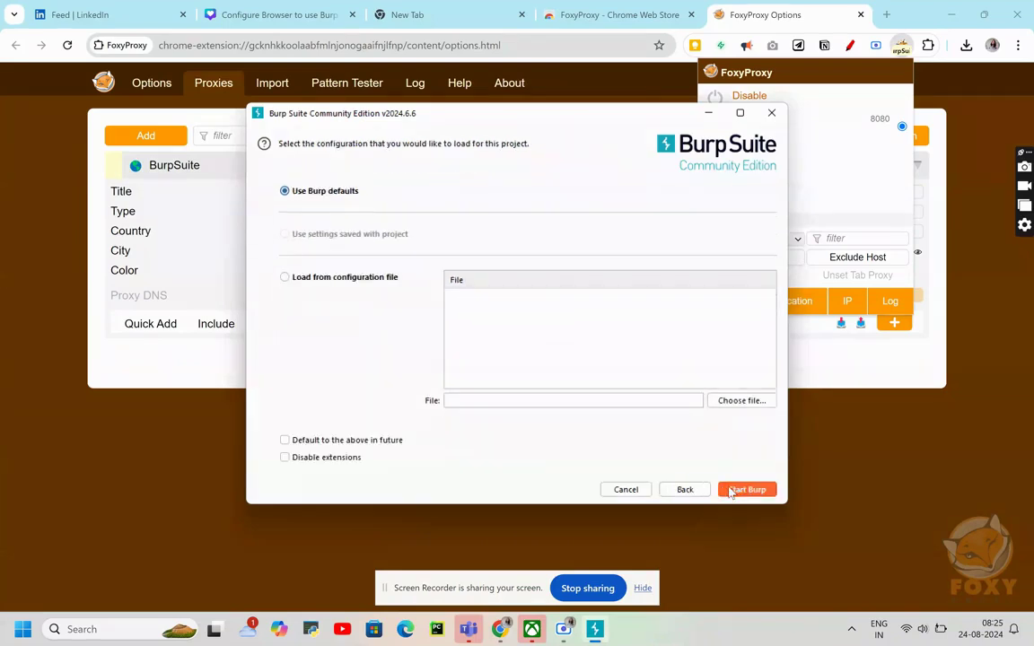
click(747, 489)
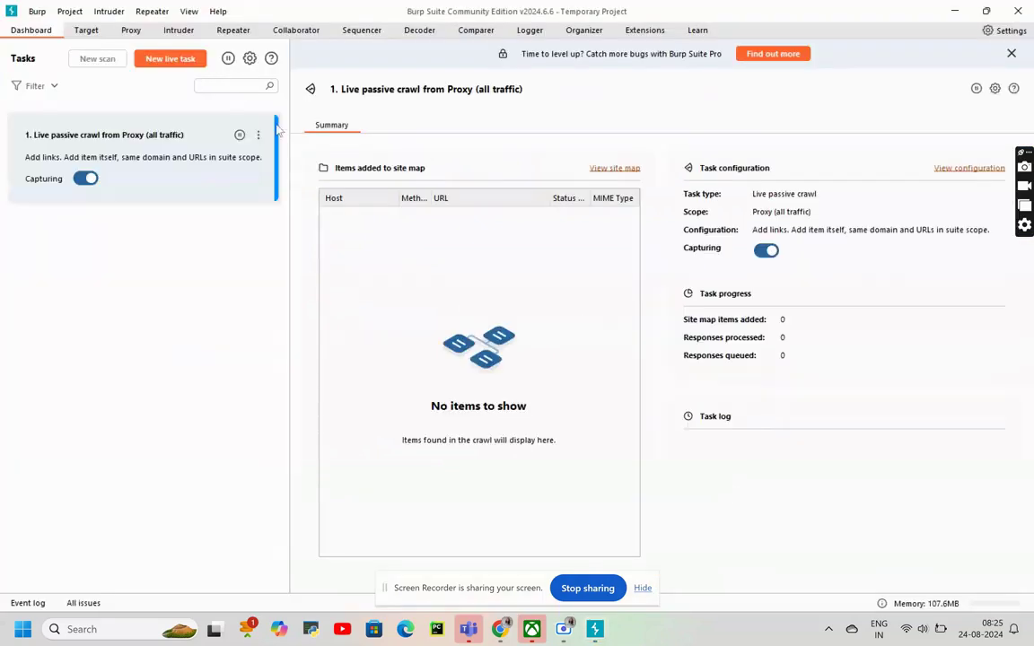
Step: Delete the live passive crawl task and turn Proxy Intercept on
click(258, 134)
click(279, 153)
click(528, 332)
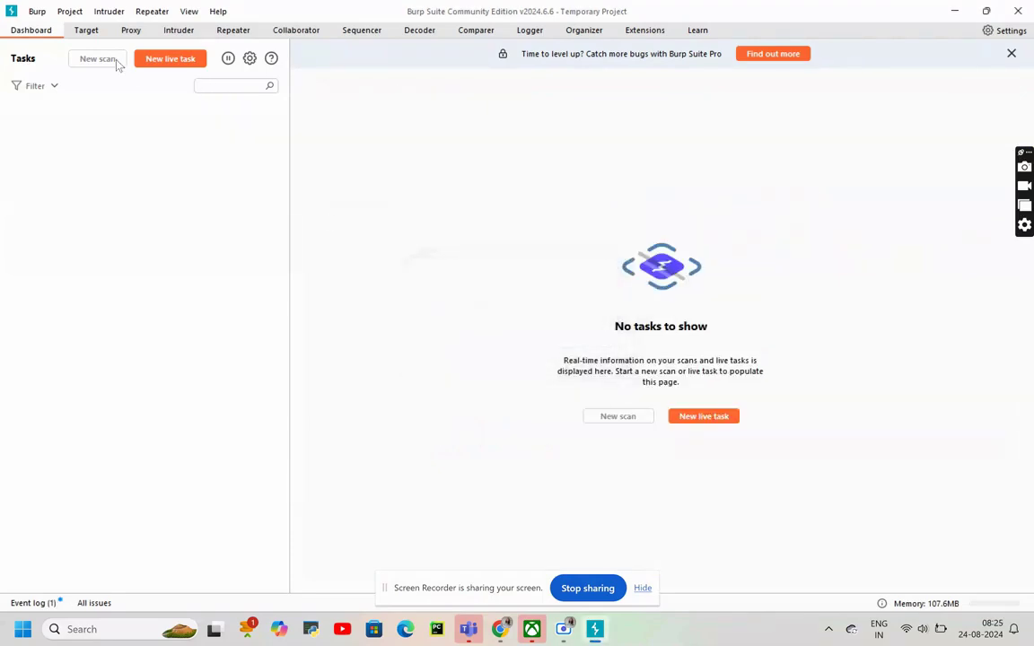
click(134, 30)
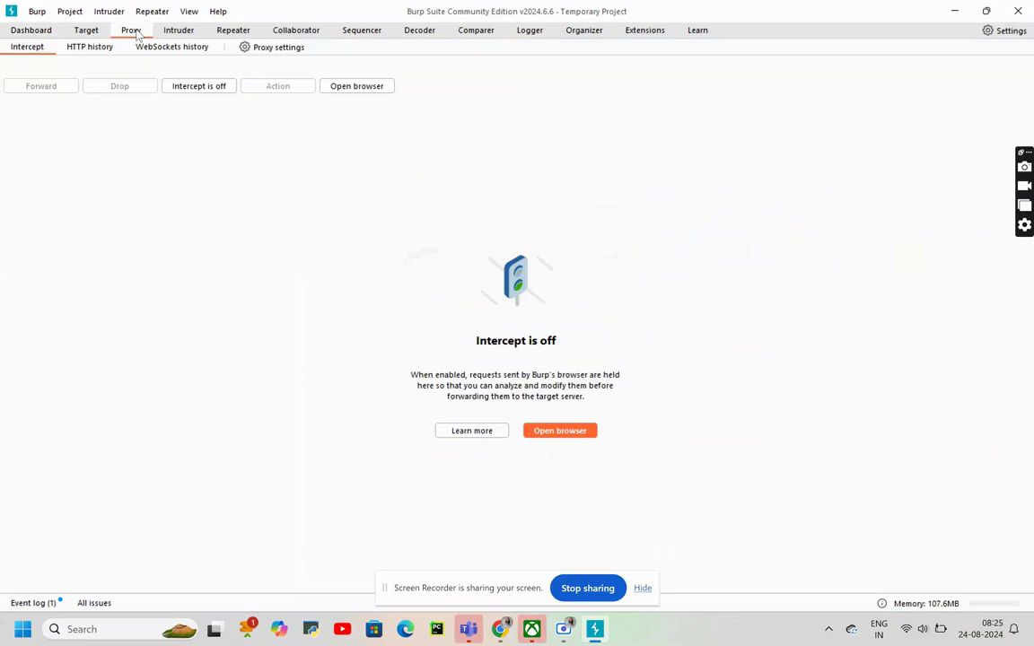
click(196, 87)
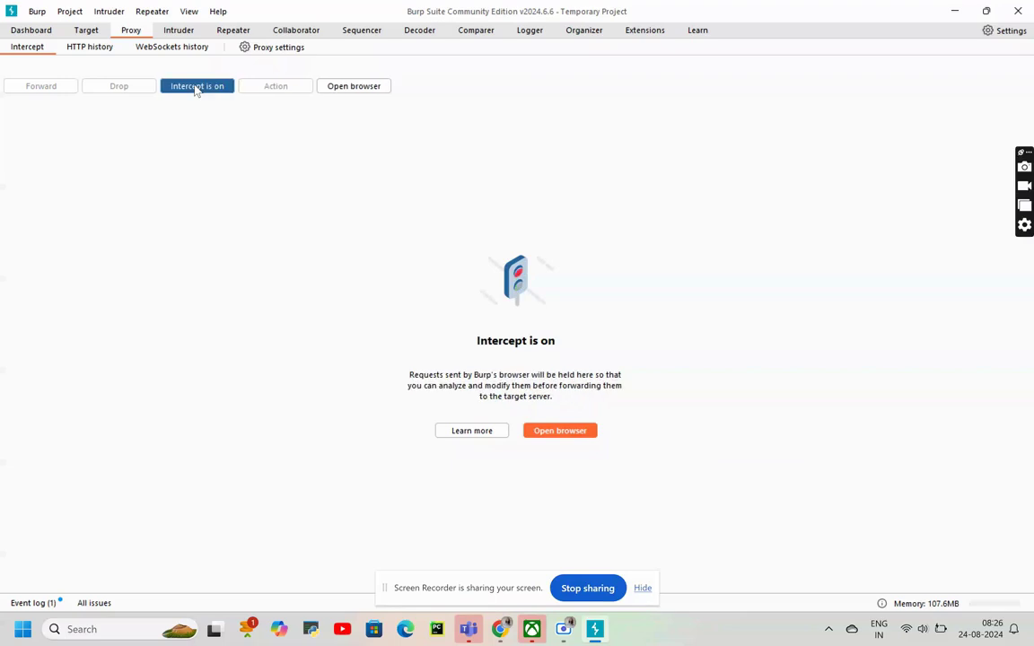
click(361, 87)
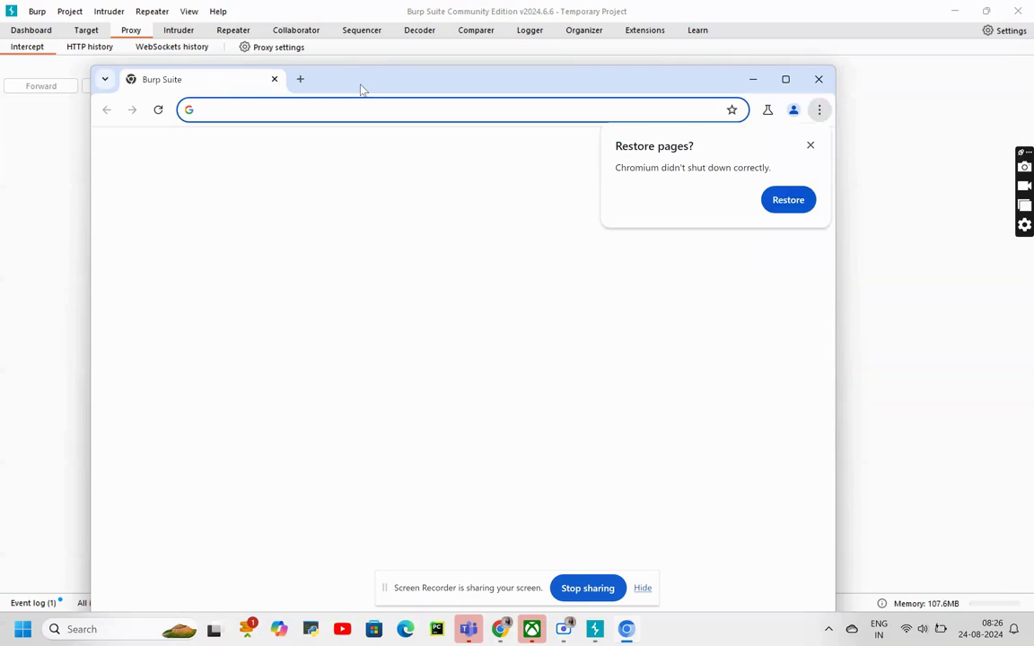
click(777, 199)
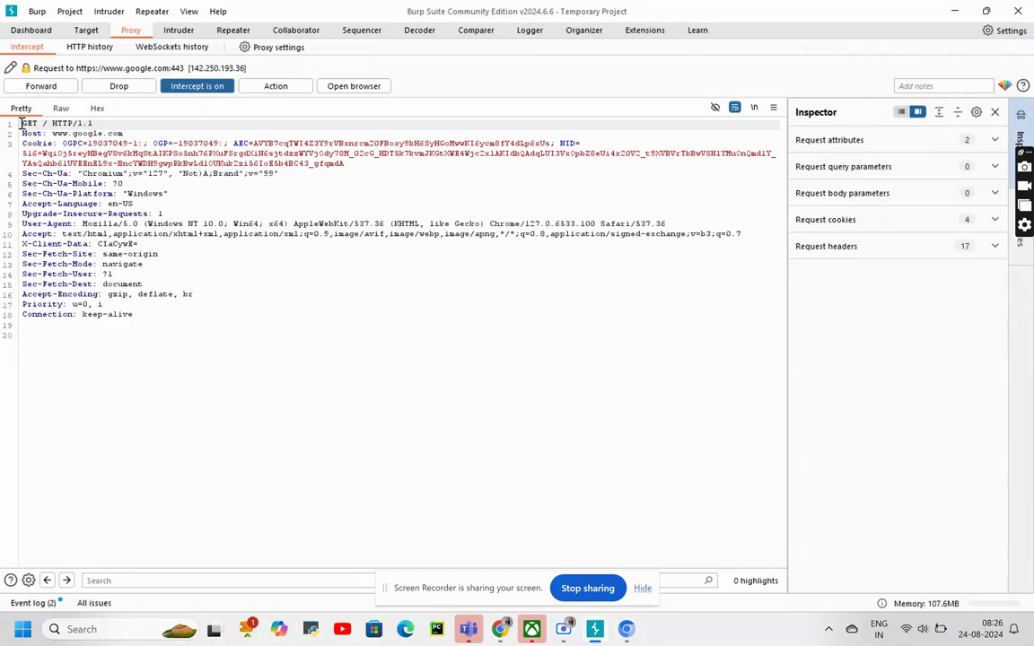
drag(22, 123, 189, 332)
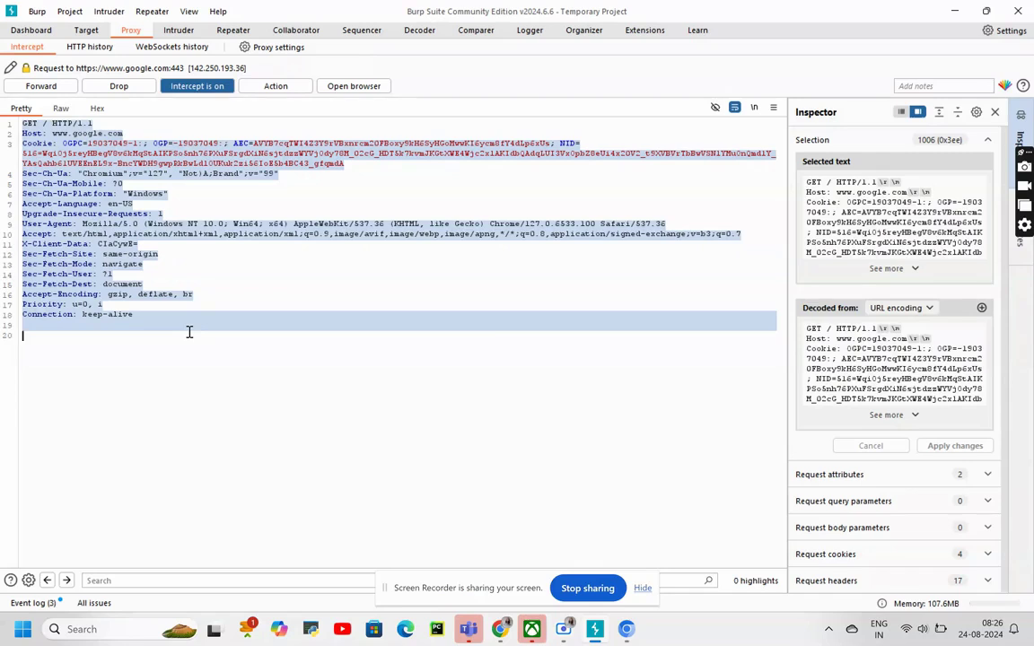
Step: Turn Burp's interception off so the held google.com request goes through
mouse_move(626, 628)
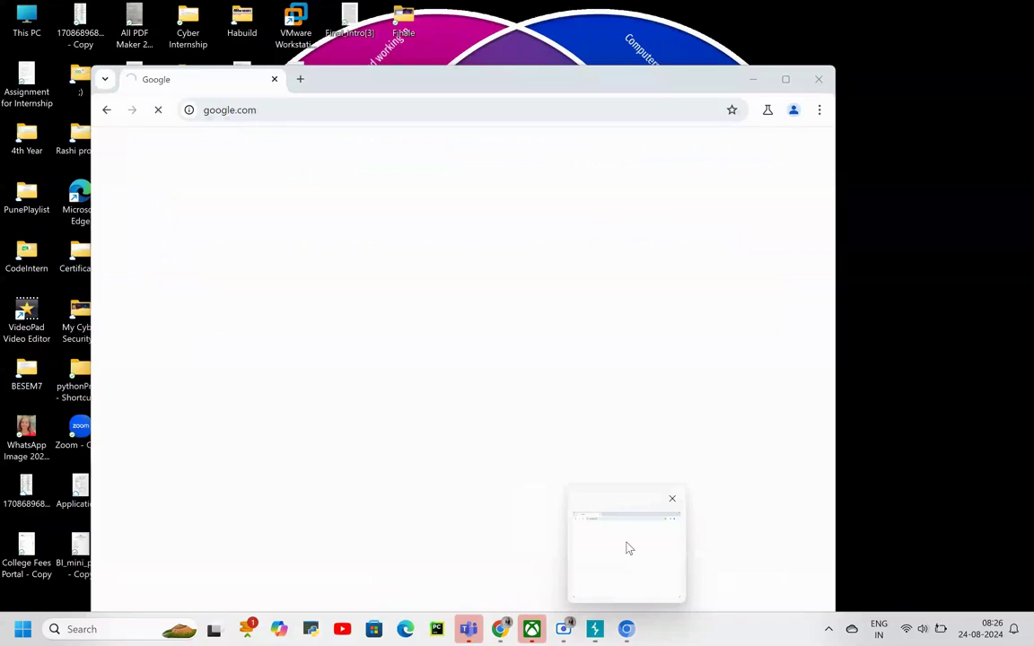
click(628, 548)
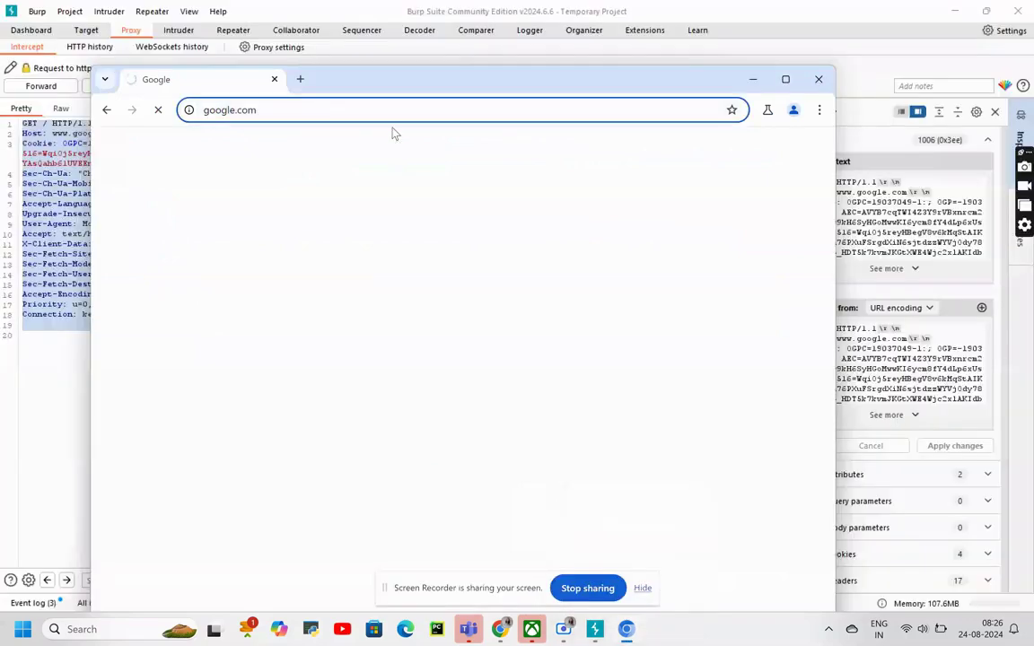
click(758, 88)
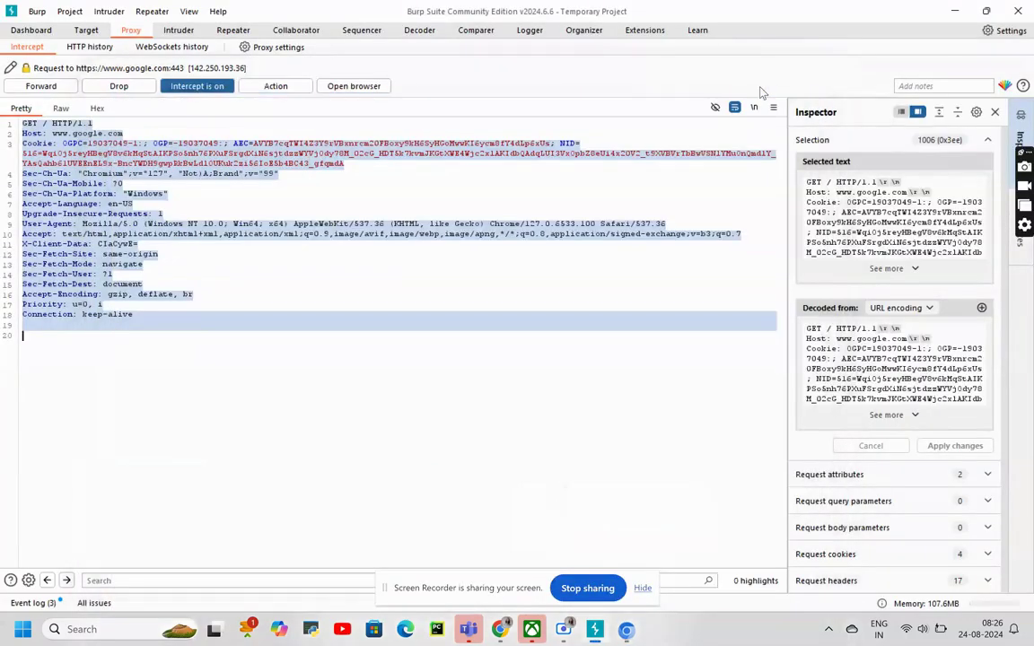
click(192, 86)
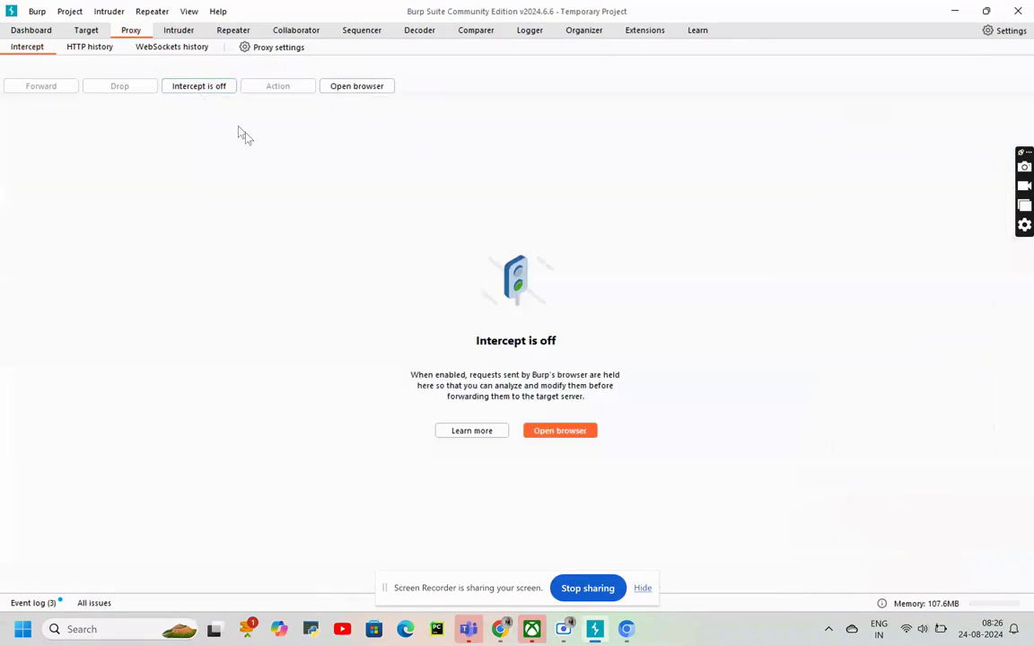
Step: Disable FoxyProxy so Chrome stops routing through the 127.0.0.1:8080 proxy
click(499, 630)
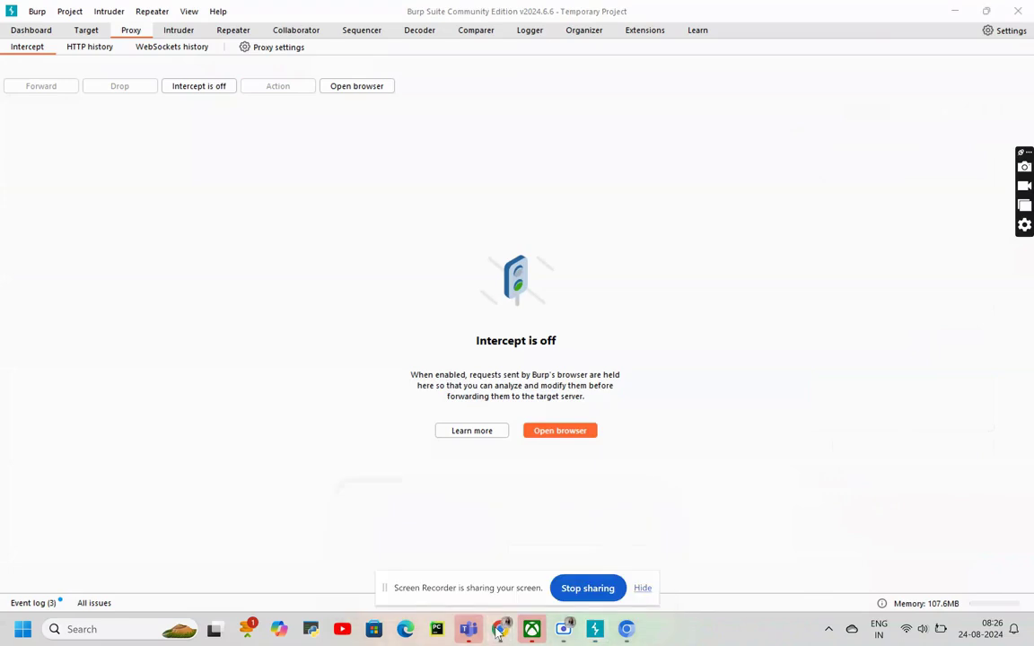
mouse_move(499, 631)
click(473, 541)
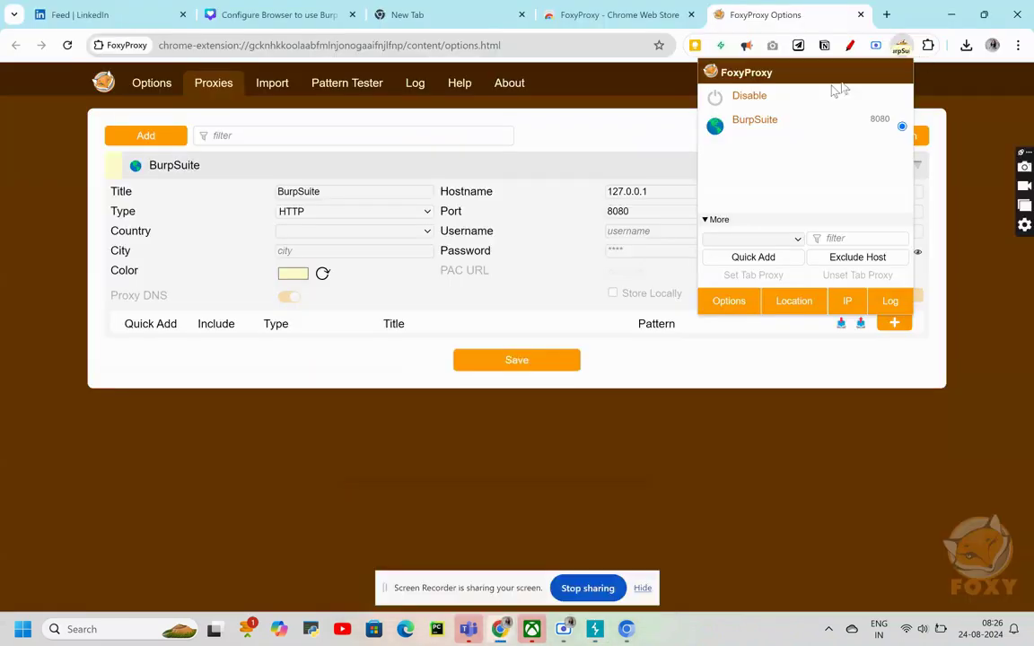
click(897, 104)
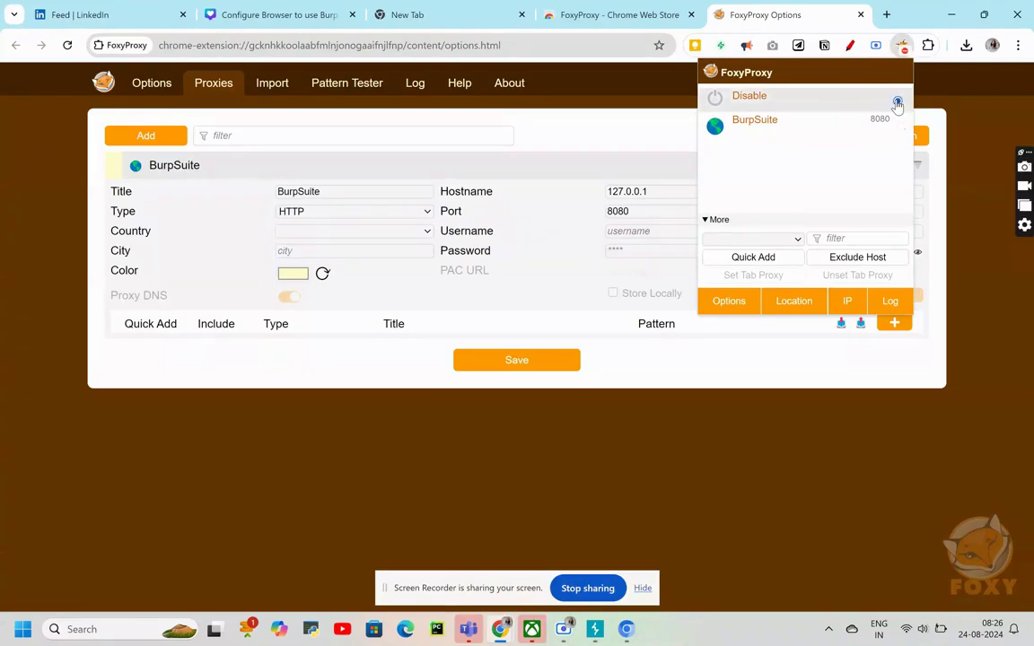
Step: Check the loaded Google page, then return to Burp Suite
mouse_move(625, 632)
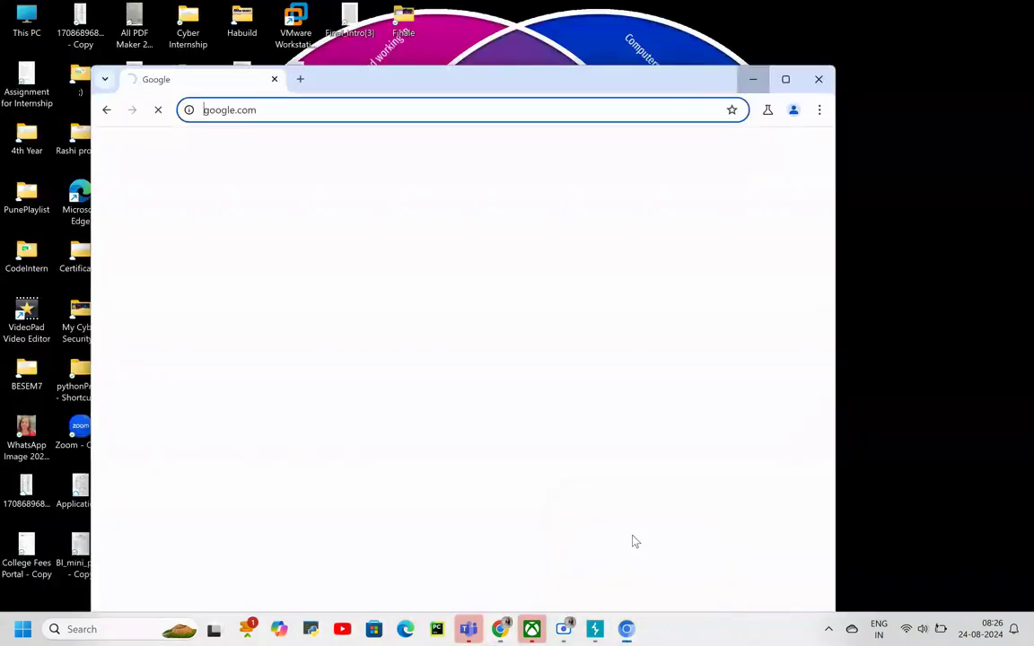
click(625, 552)
mouse_move(592, 633)
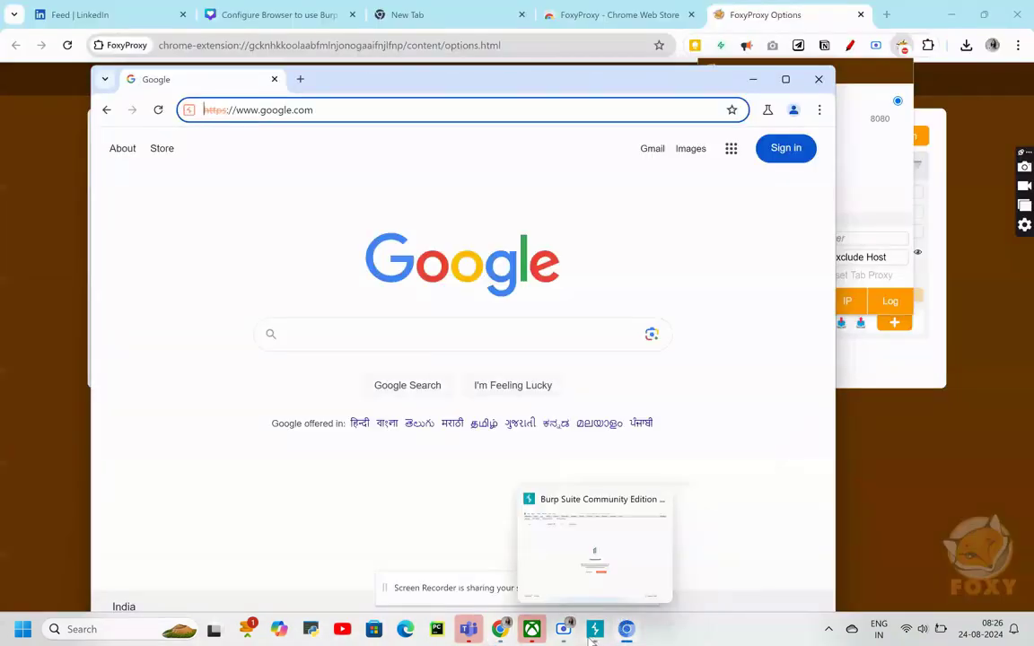
click(584, 552)
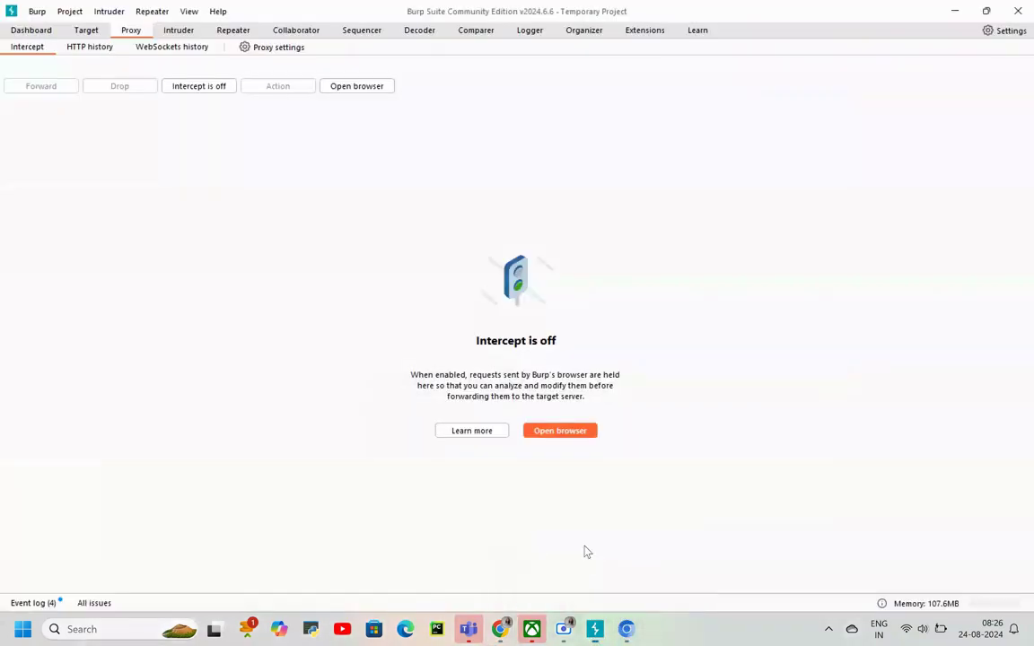
Step: Launch Burp's built-in Chromium browser and load google.com
click(372, 86)
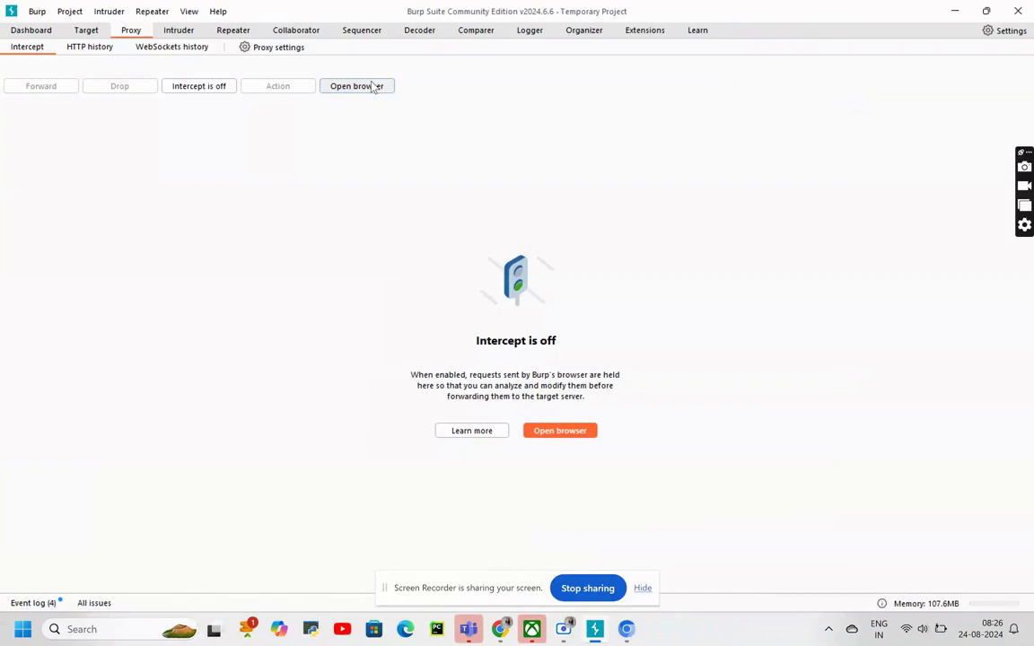
text(google.co)
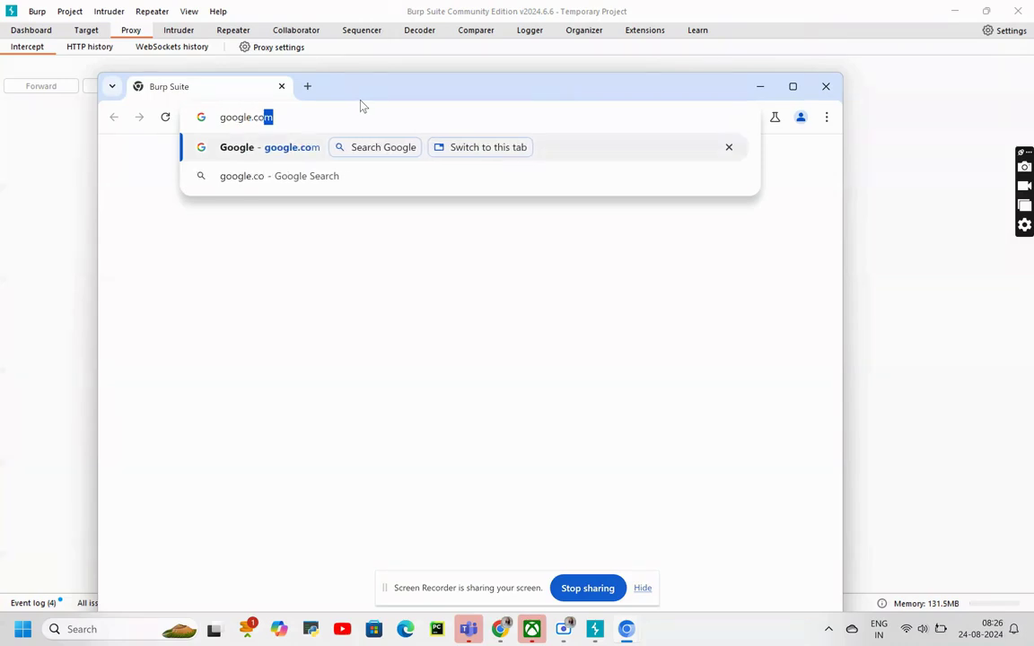
text(m)
key(Return)
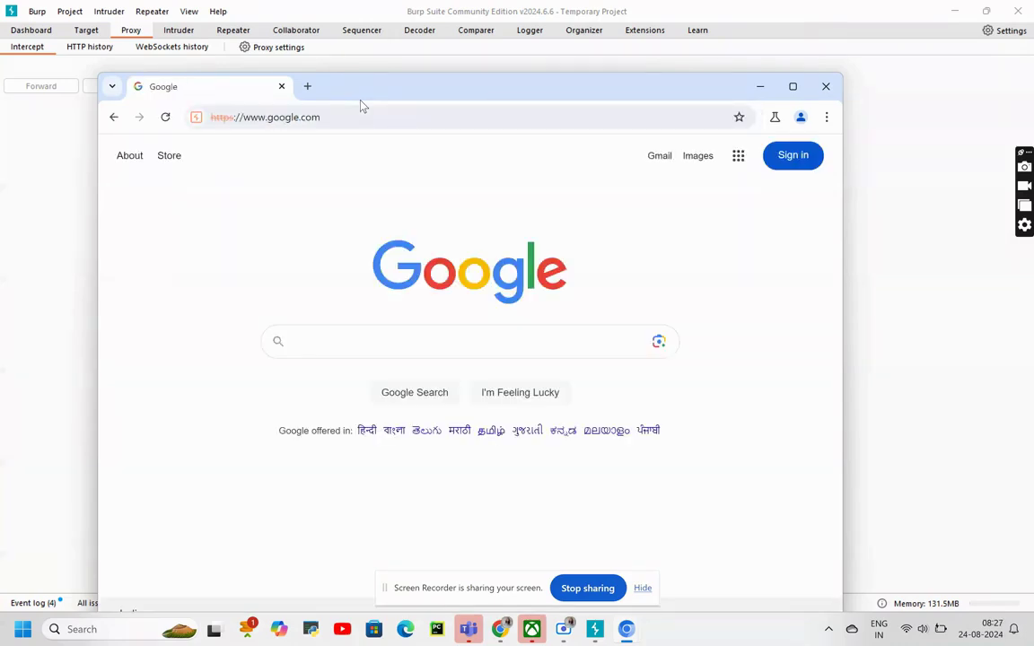